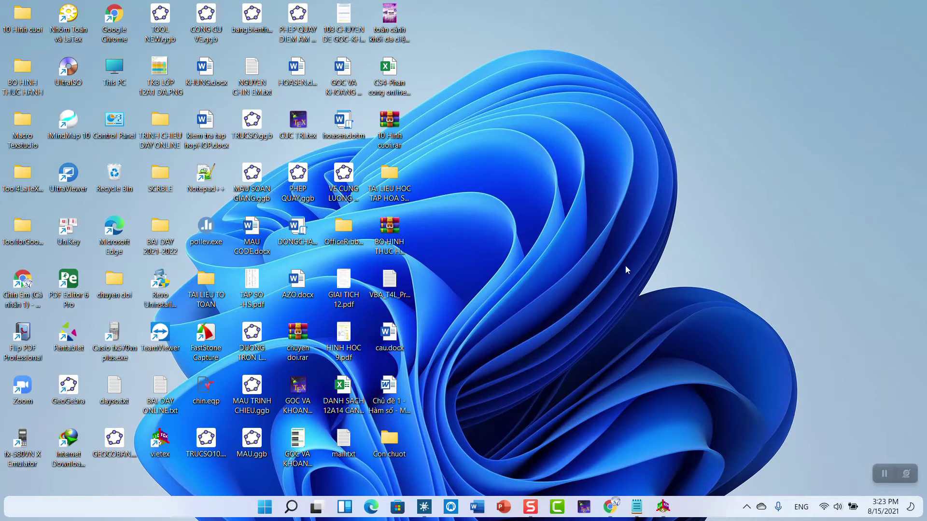
- Switch to Chrome and open the Pen 1.ico entry among the rw-designer gallery results for "pen"
click(611, 506)
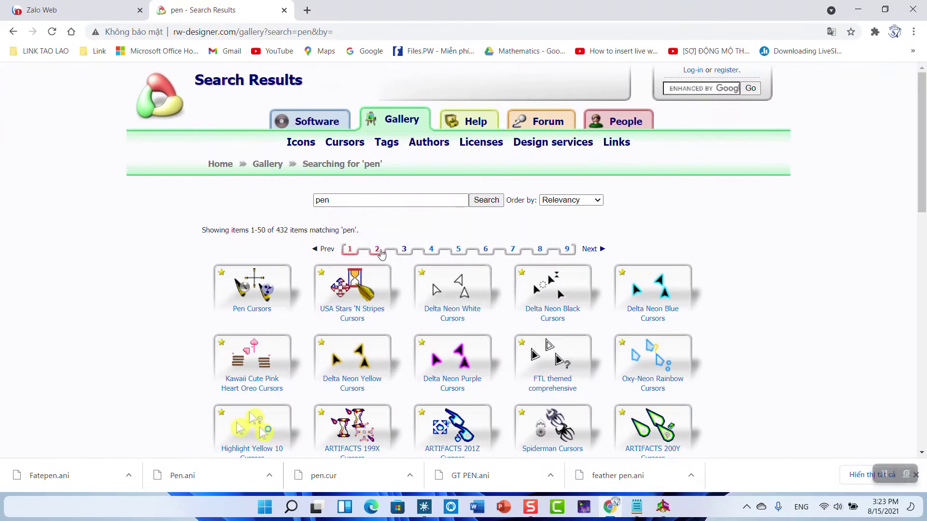
scroll(381, 255, down, 2)
scroll(382, 254, down, 1)
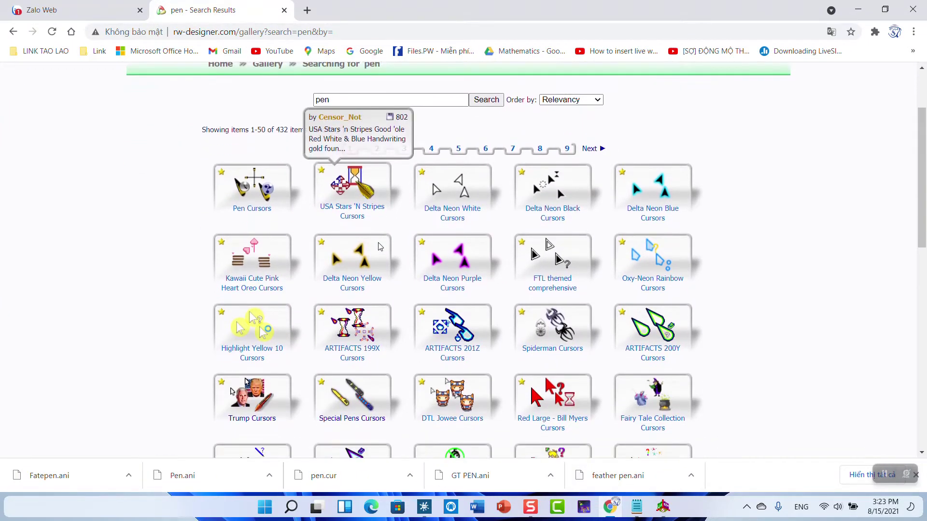
scroll(264, 226, down, 5)
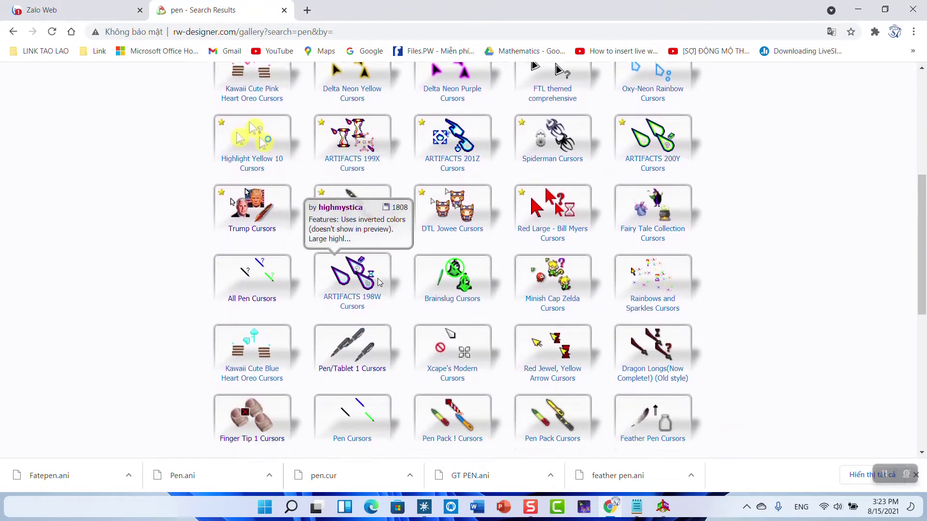
scroll(379, 283, down, 1)
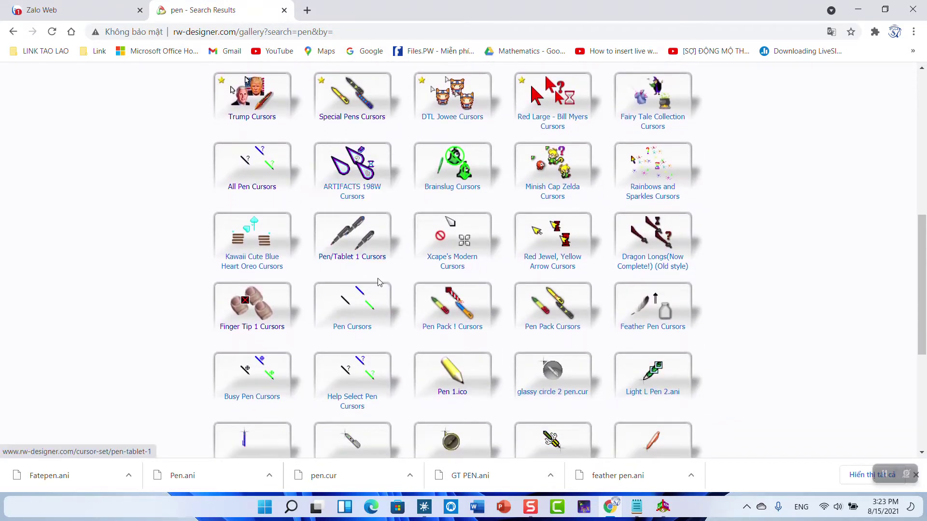
scroll(380, 283, down, 1)
scroll(379, 282, down, 1)
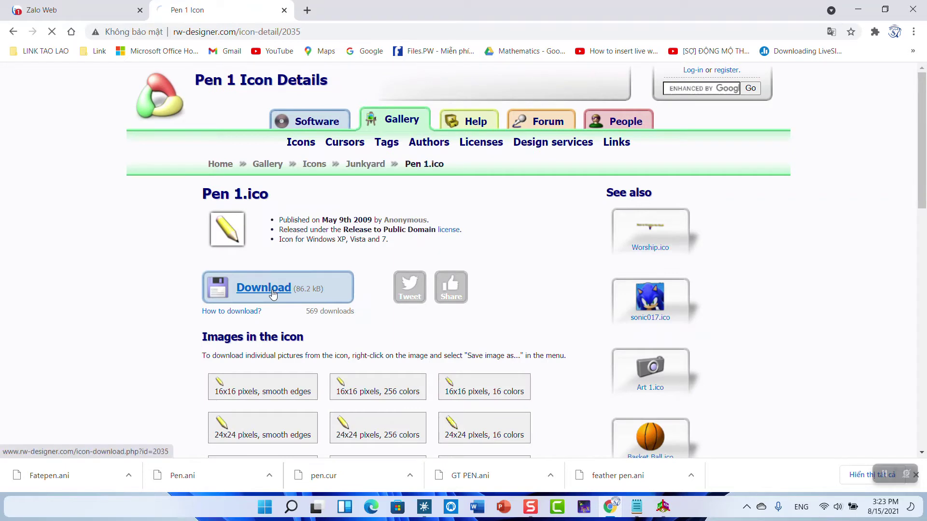
- Download Pen 1.ico into the Con chuot folder on the desktop, look over its image sizes, and minimize the browser
click(273, 293)
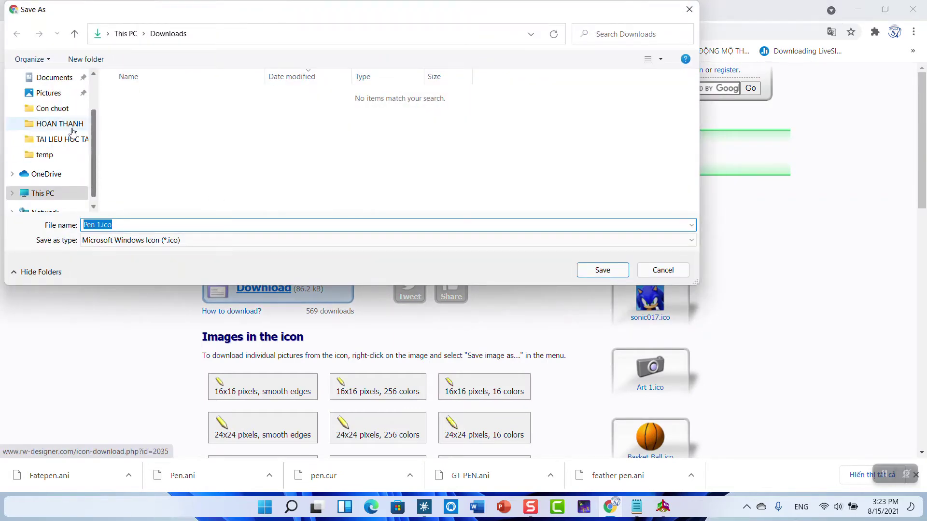
click(62, 111)
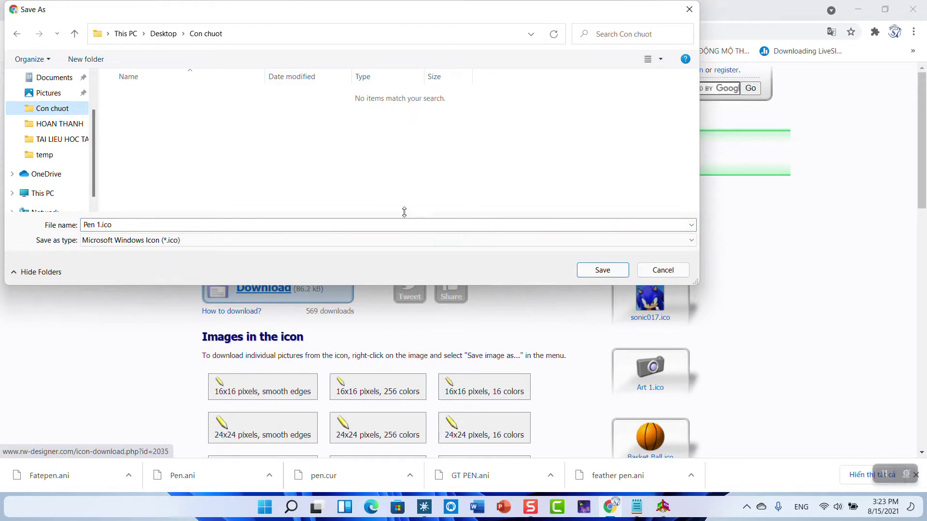
click(589, 274)
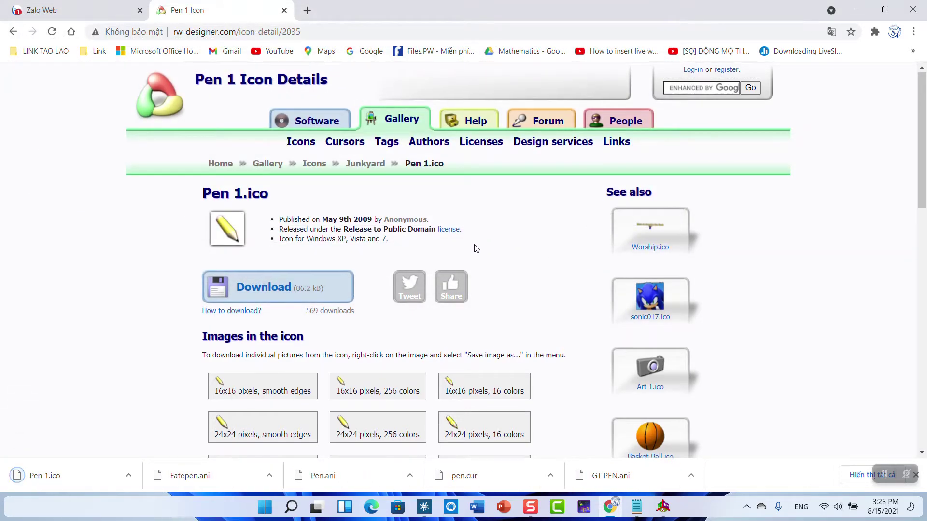
scroll(476, 249, down, 3)
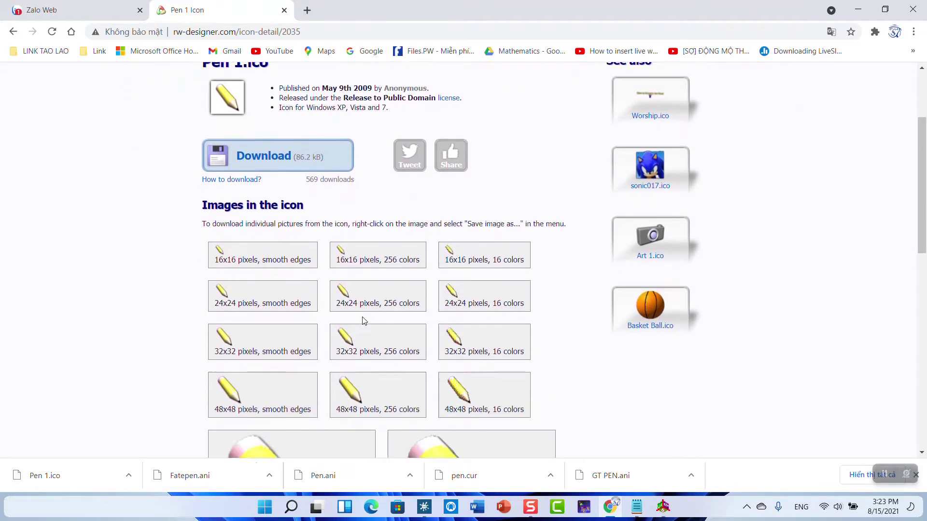
scroll(364, 321, down, 5)
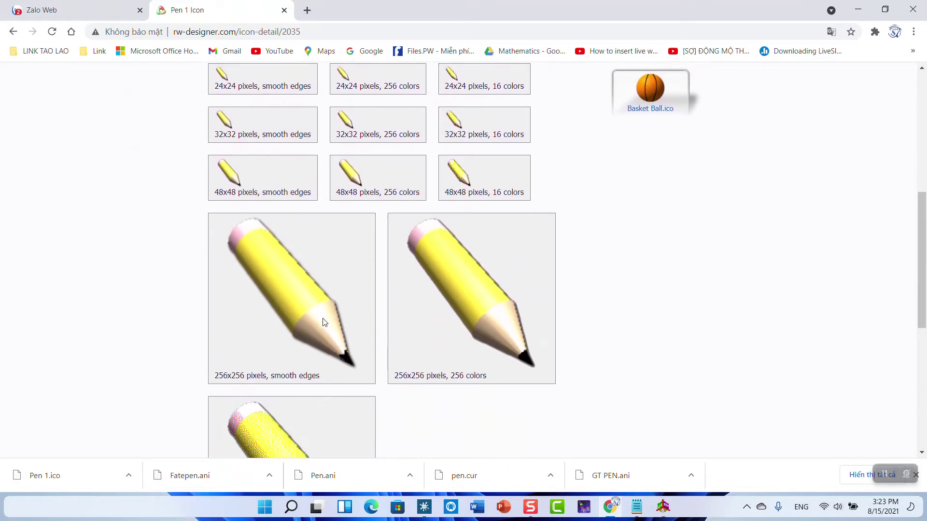
scroll(325, 323, down, 2)
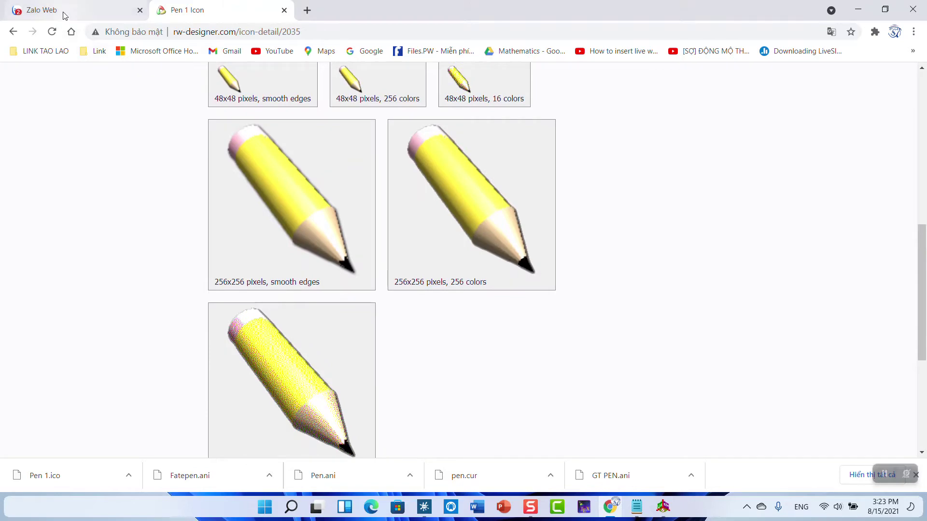
click(858, 10)
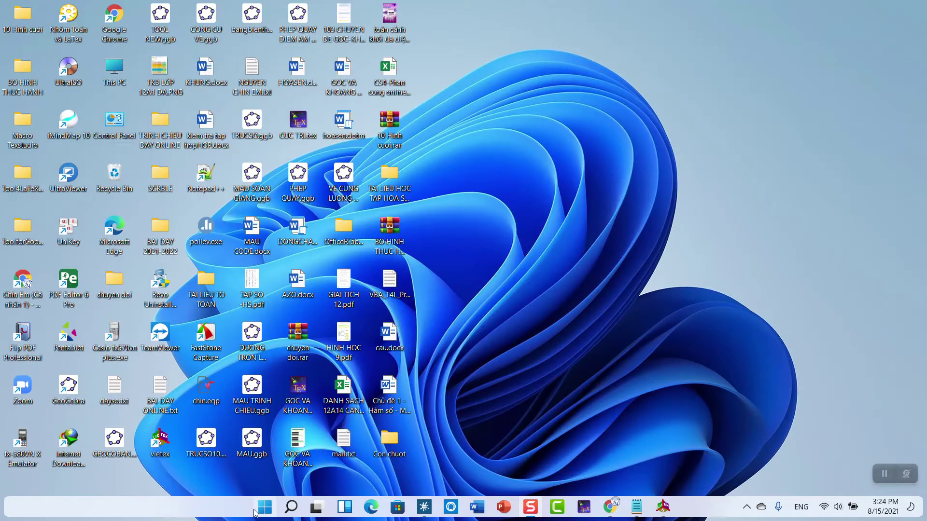
- Find the system's Mouse settings with the search "mou" and open the pointer scheme customization in Mouse Properties
key(super)
click(375, 79)
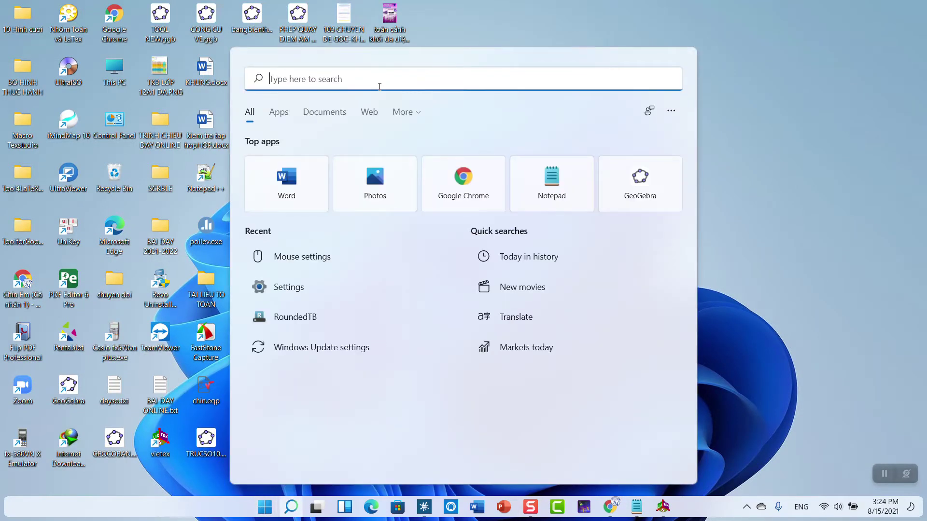
text(mou)
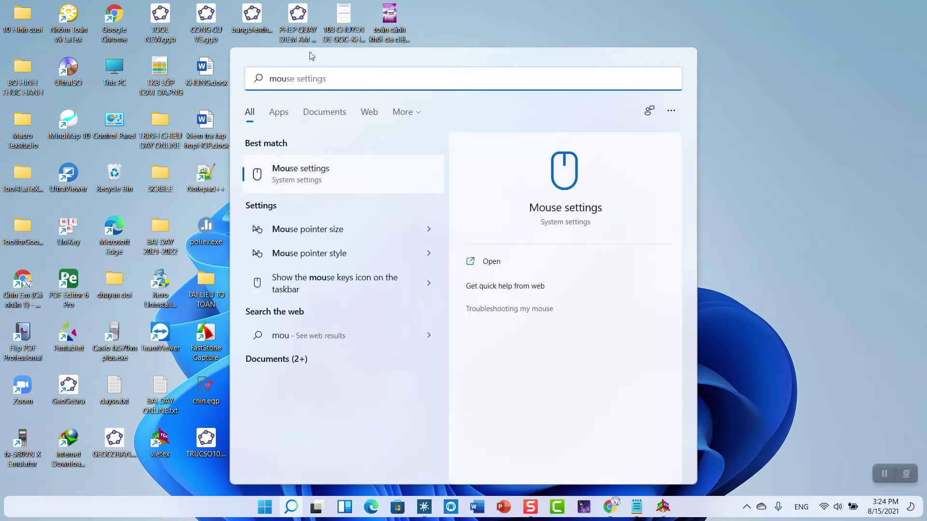
click(316, 174)
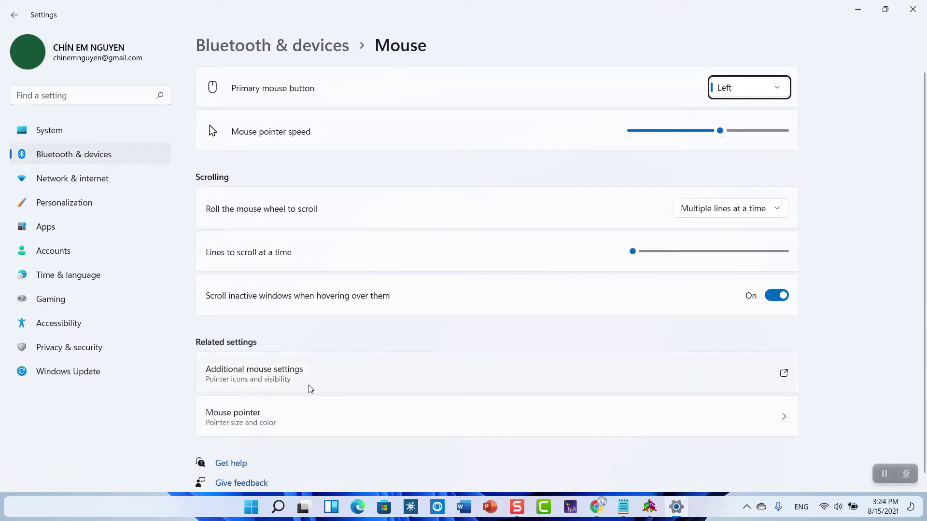
click(267, 373)
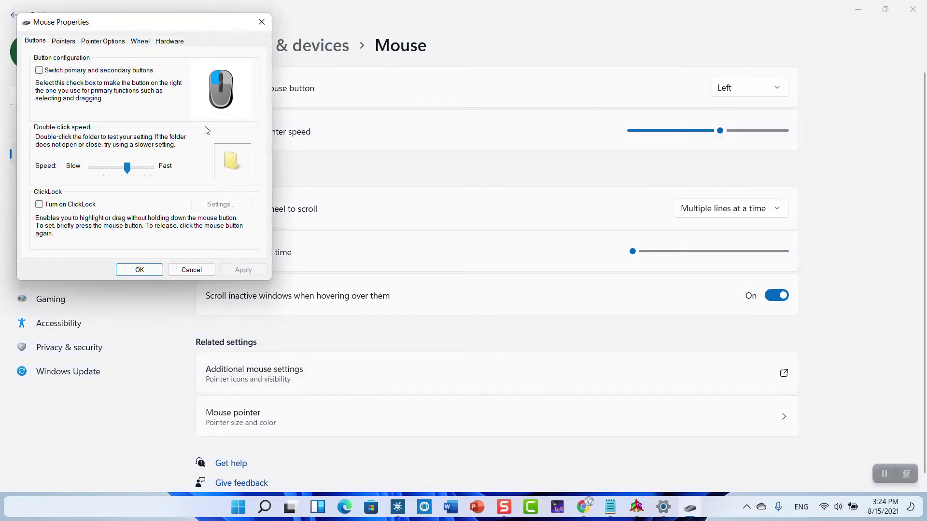
click(63, 41)
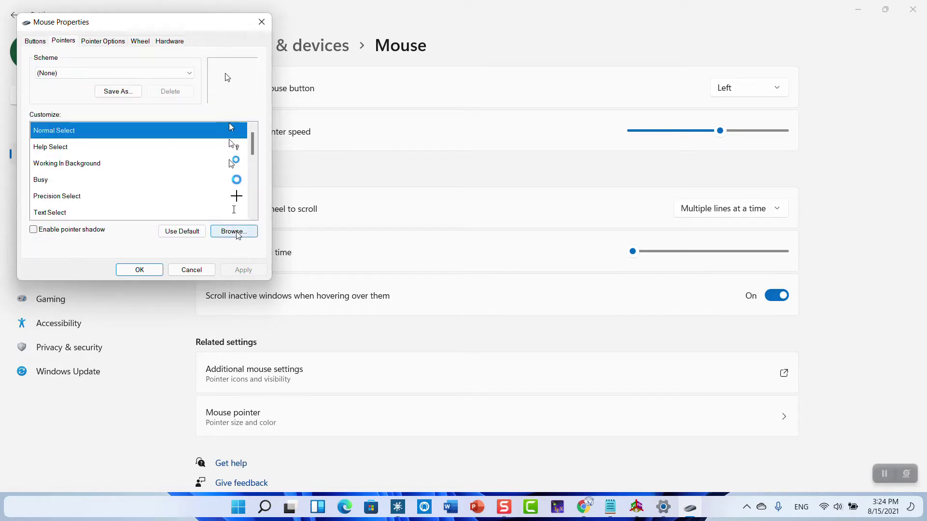
- Browse for a custom Normal Select pointer in the desktop's Con chuot folder
click(235, 232)
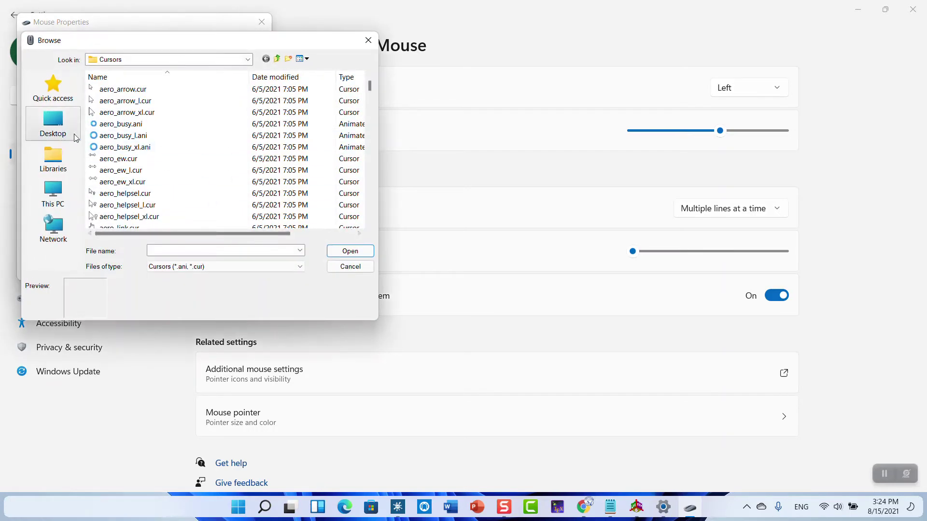
click(52, 130)
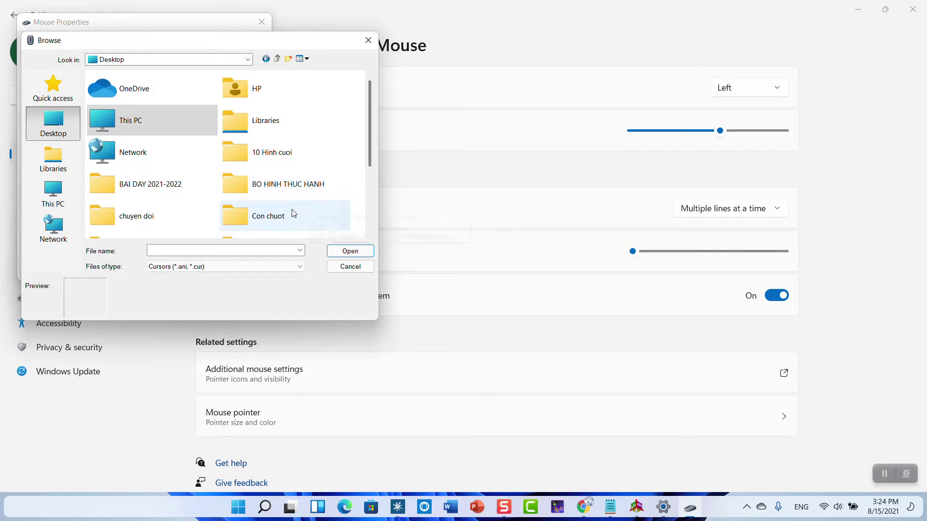
double_click(290, 214)
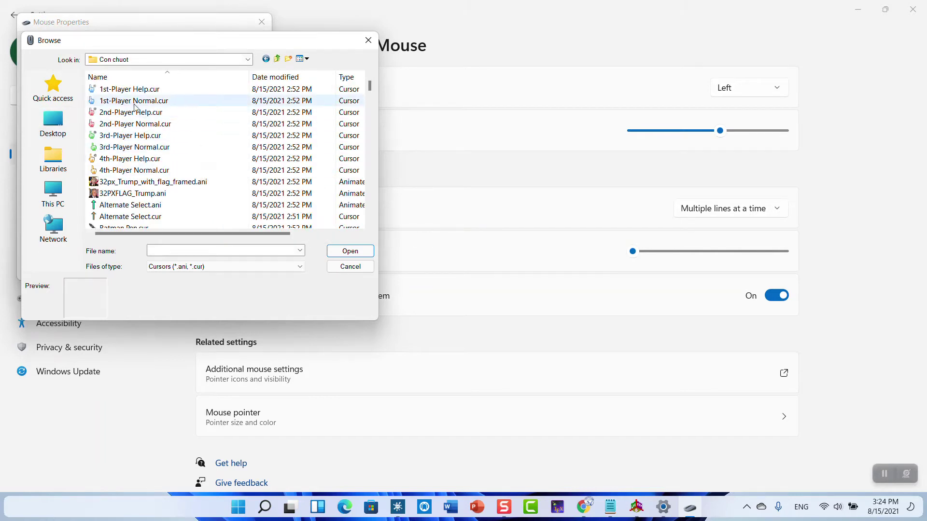
- Look through the cursor files in Con chuot, previewing 1st-Player Help.cur, GT PEN.ani and Handwriting.ani
click(131, 92)
scroll(127, 111, down, 3)
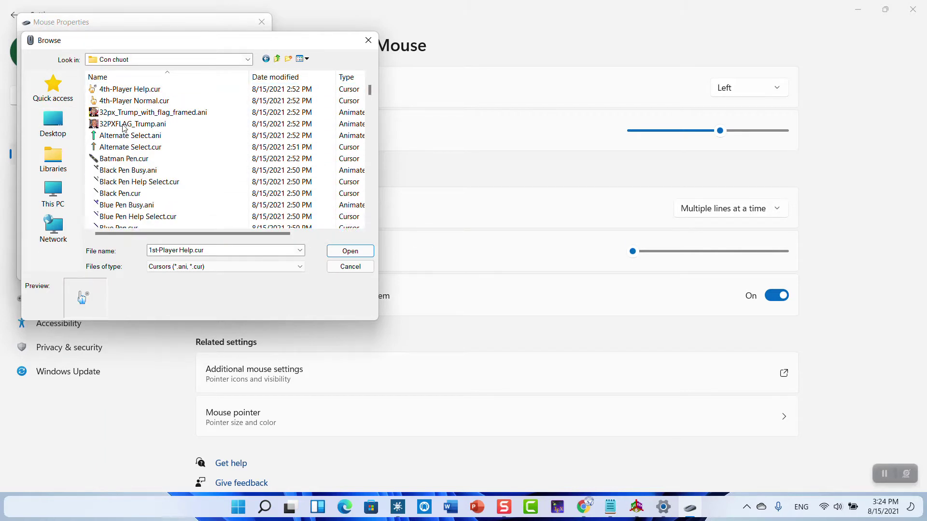
scroll(125, 127, down, 3)
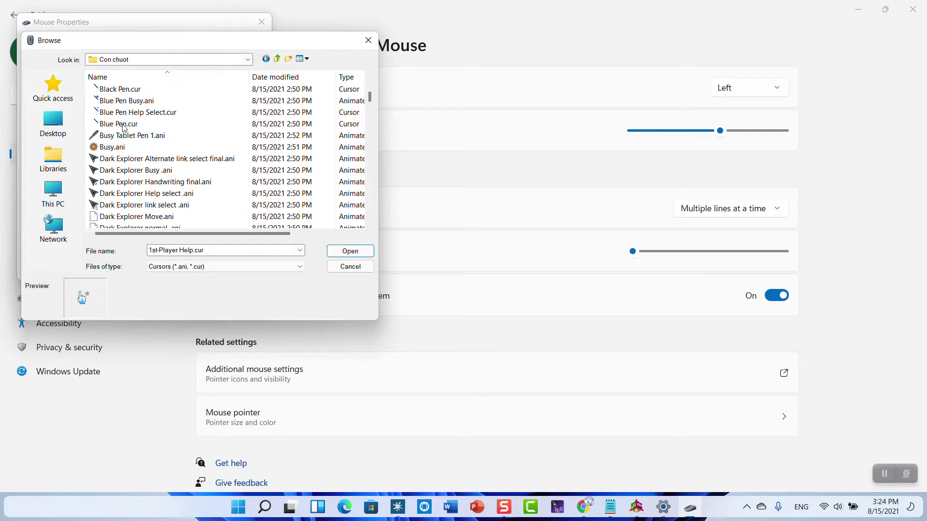
scroll(123, 127, down, 3)
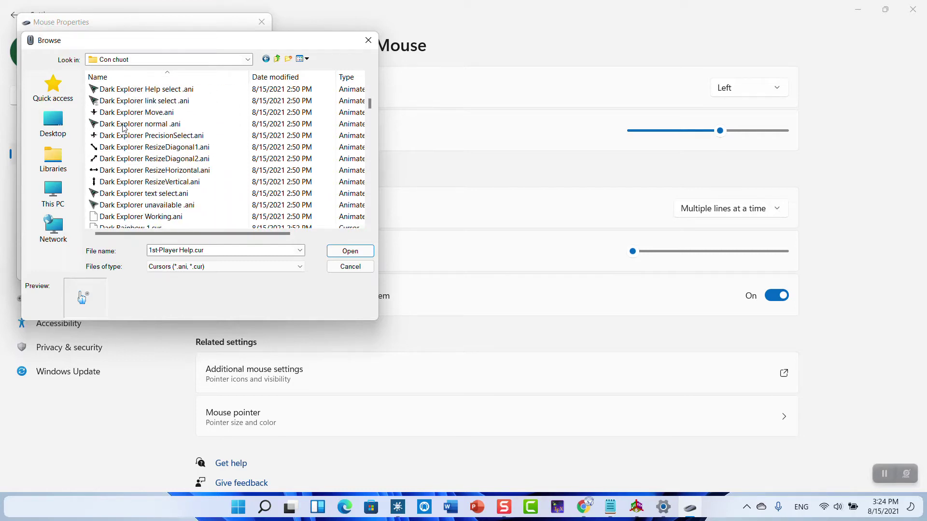
scroll(124, 127, down, 1)
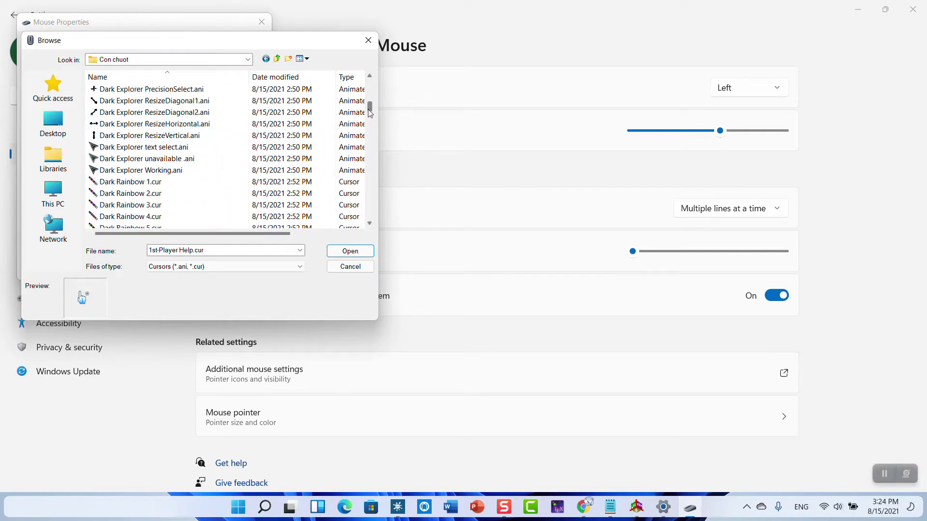
drag(369, 119, 370, 130)
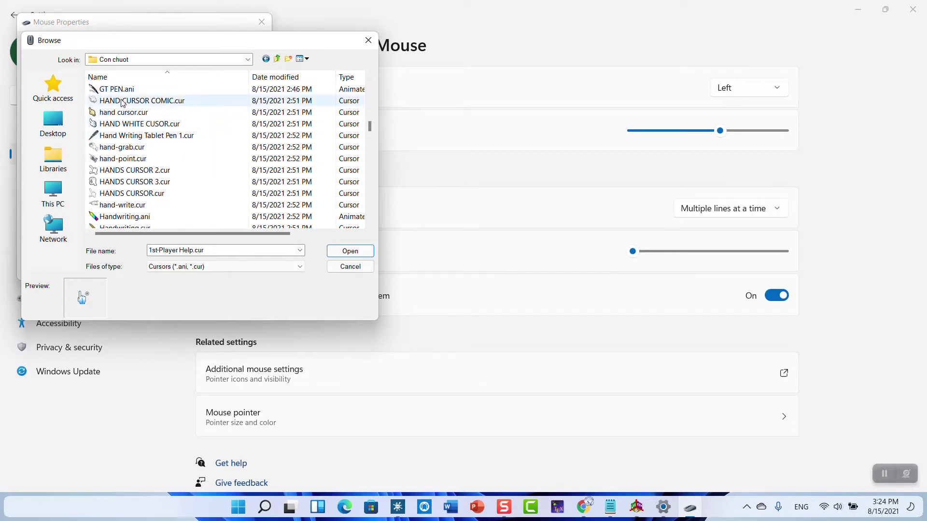
click(140, 90)
scroll(155, 135, down, 1)
scroll(155, 135, down, 1)
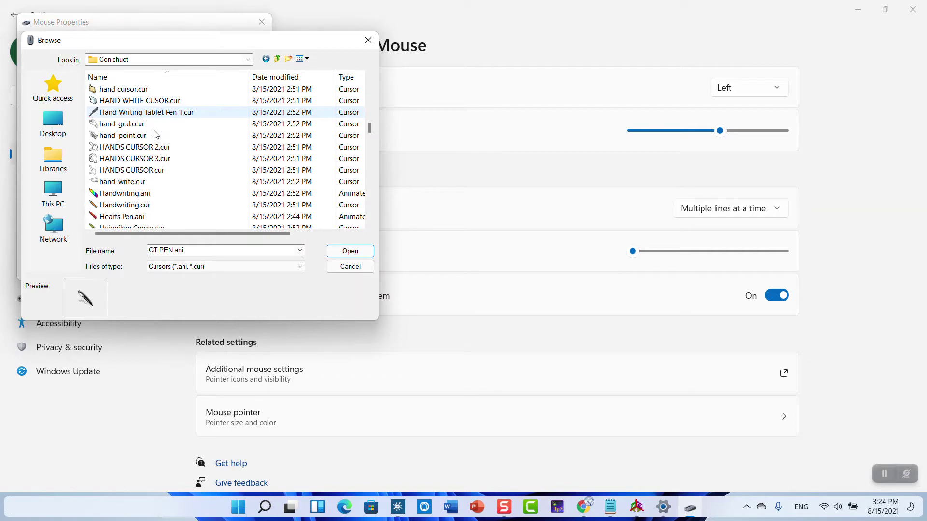
click(132, 192)
scroll(176, 188, down, 2)
scroll(176, 188, down, 6)
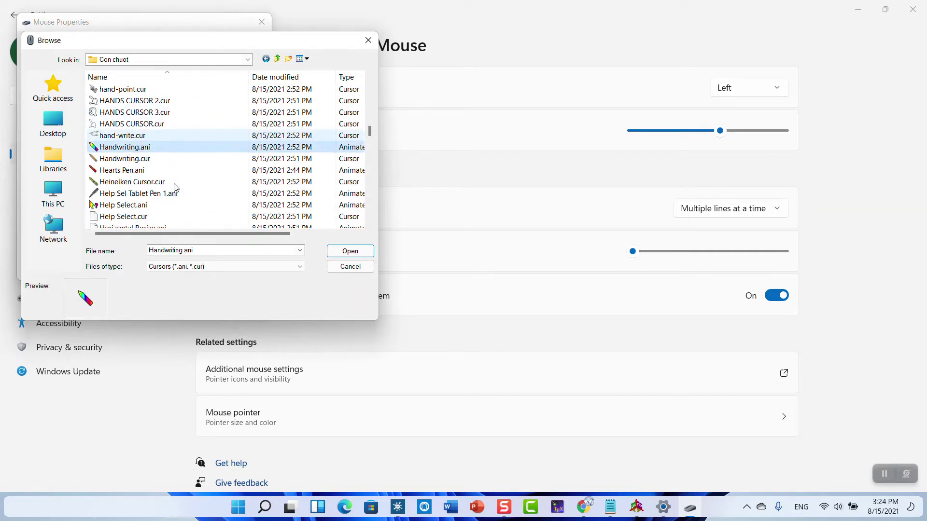
scroll(176, 188, down, 8)
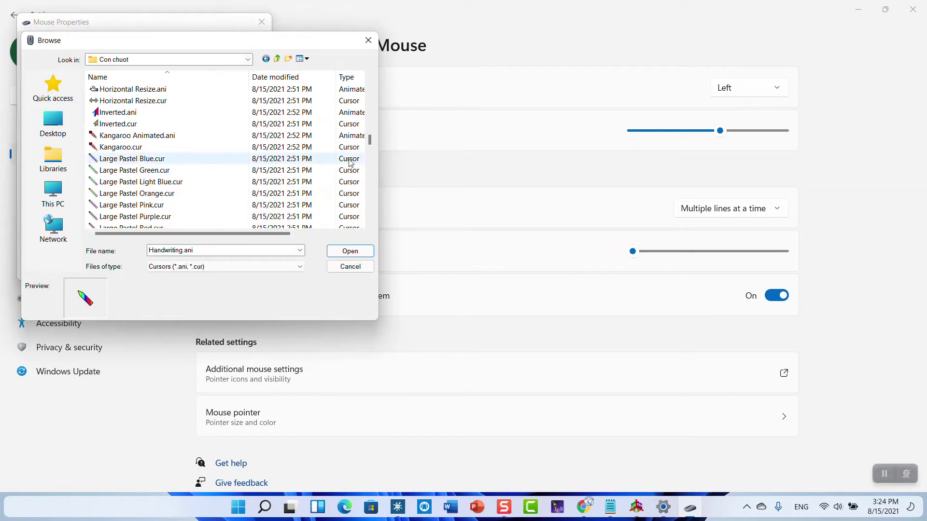
- Find Batman Pen.cur in the Con chuot folder, set it as the Normal Select pointer, and accept the Mouse Properties changes
drag(370, 140, 368, 121)
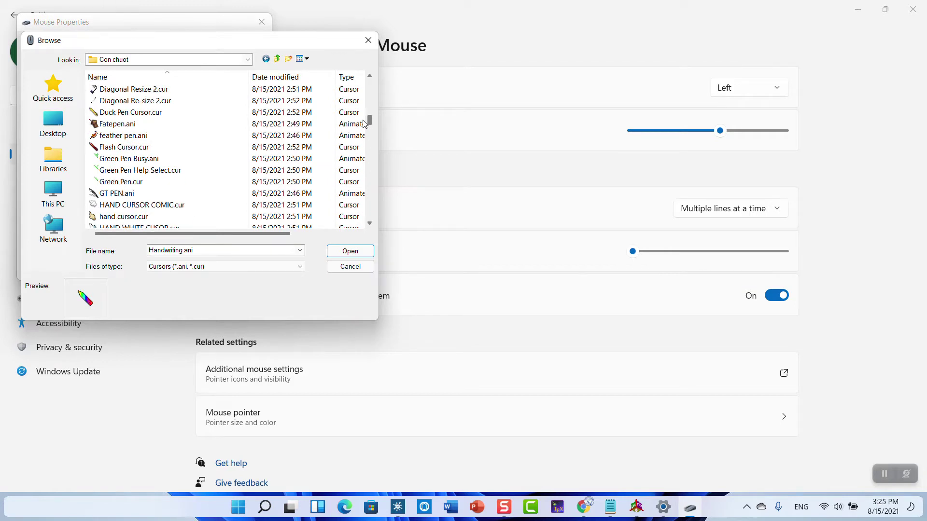
scroll(176, 135, up, 1)
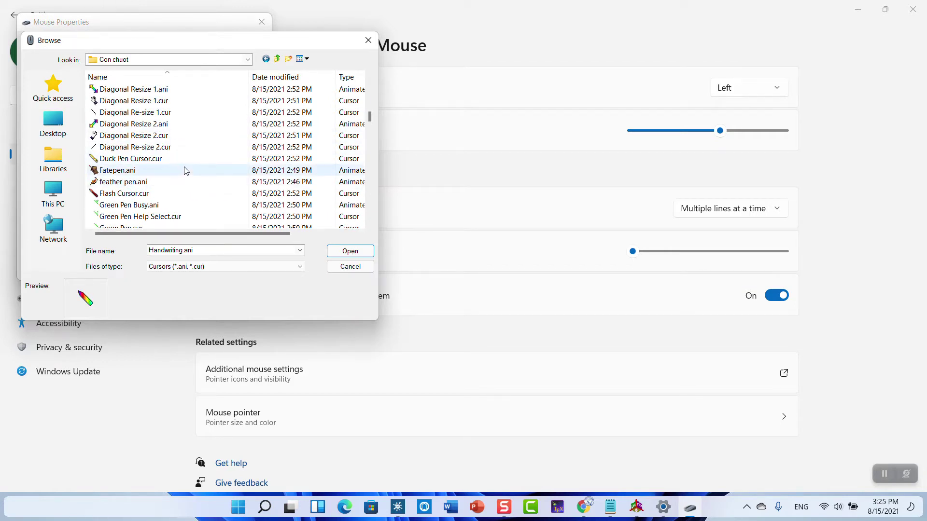
scroll(184, 173, up, 4)
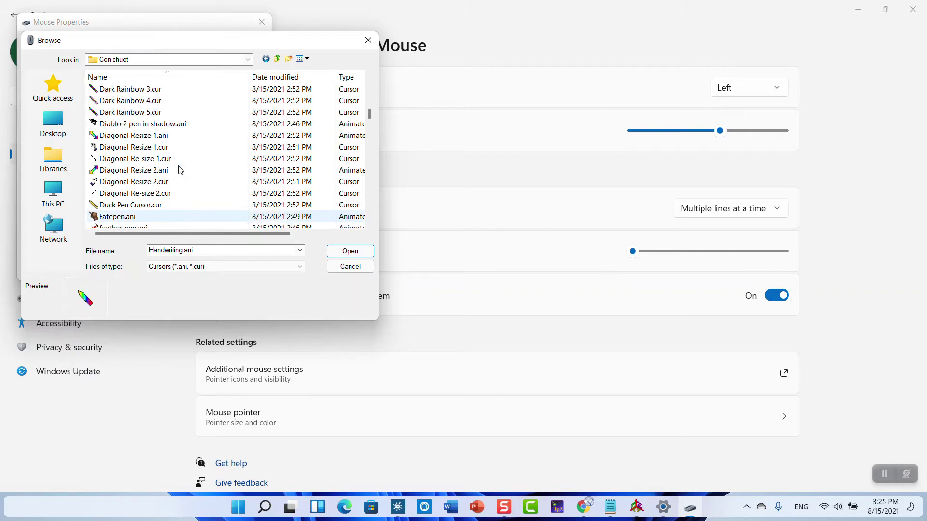
scroll(177, 164, up, 3)
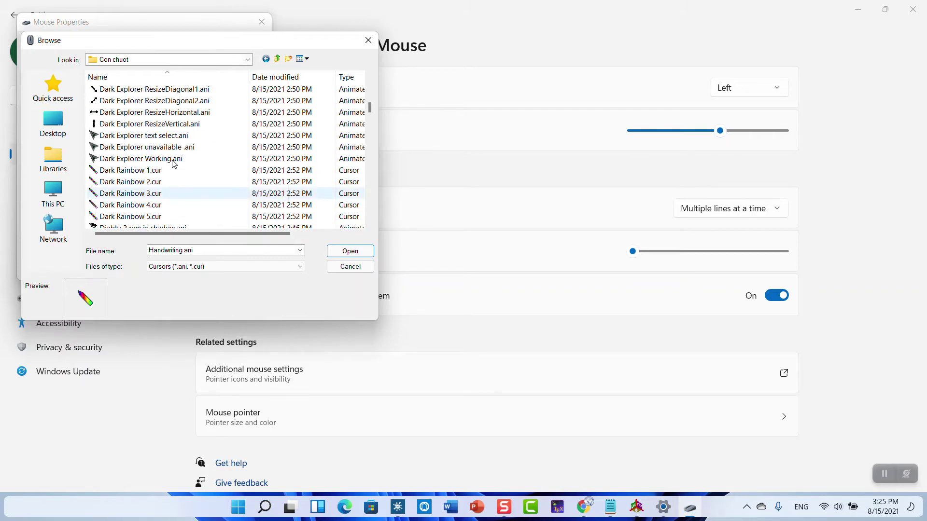
scroll(166, 151, up, 1)
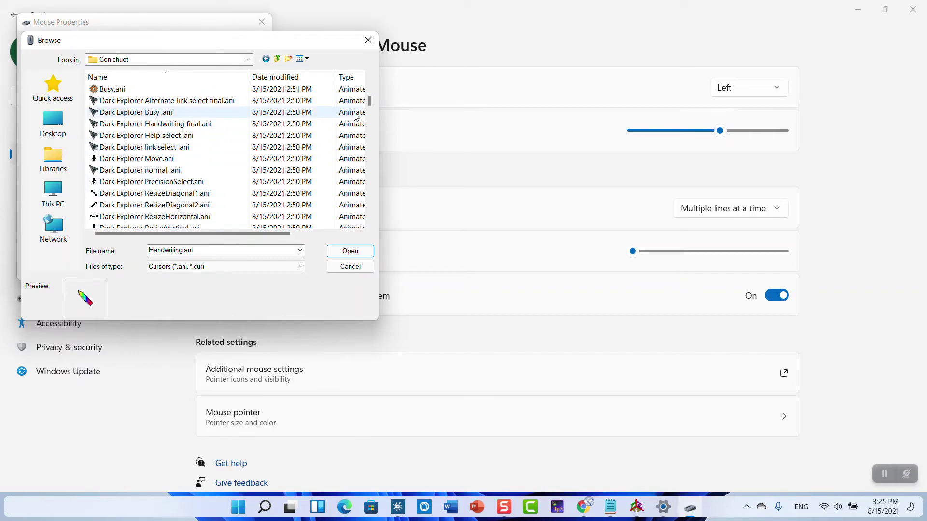
scroll(371, 104, up, 1)
scroll(145, 150, up, 3)
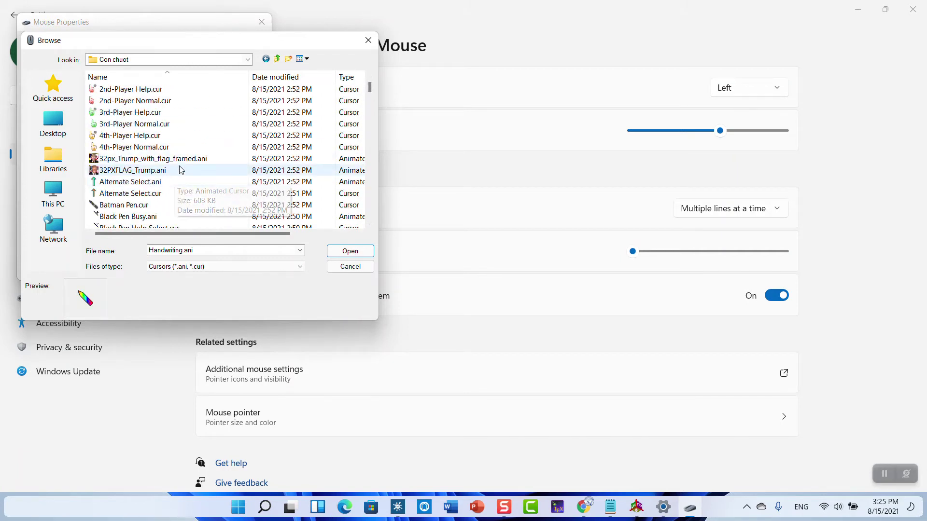
click(156, 149)
scroll(156, 150, down, 1)
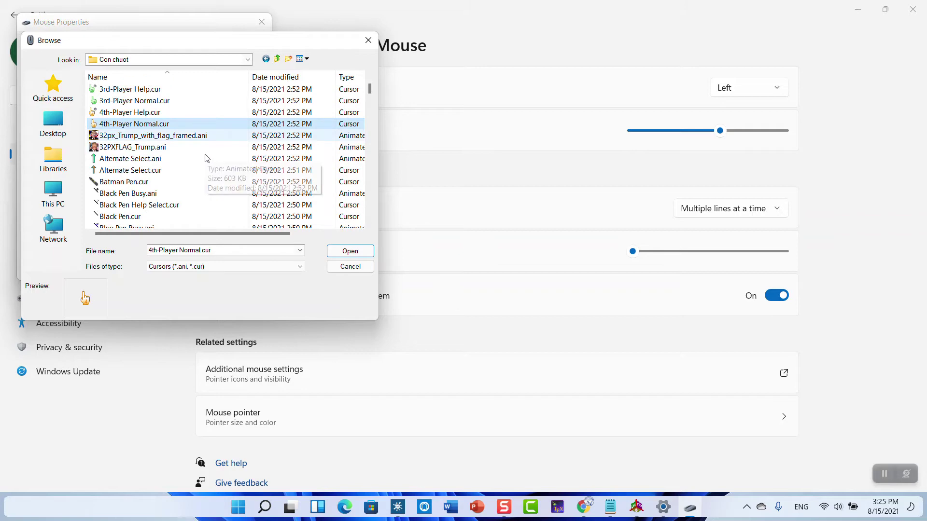
click(128, 183)
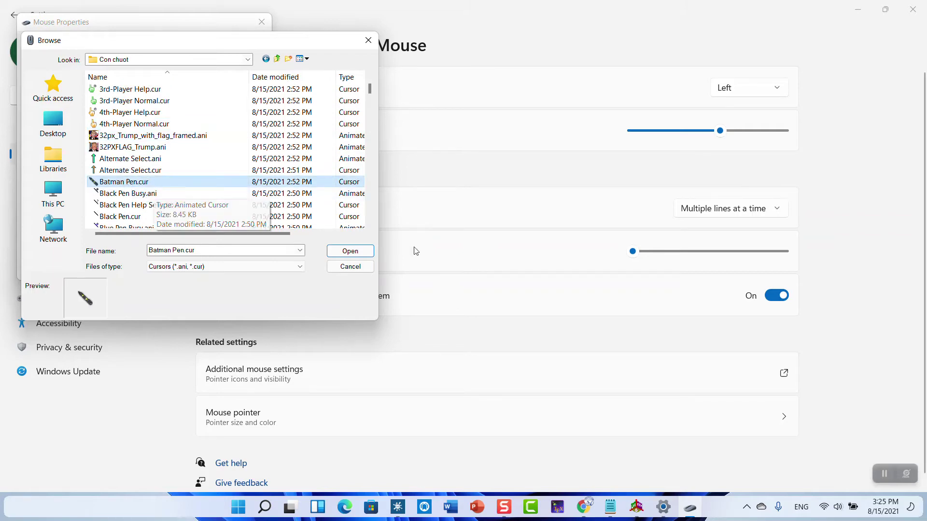
click(360, 252)
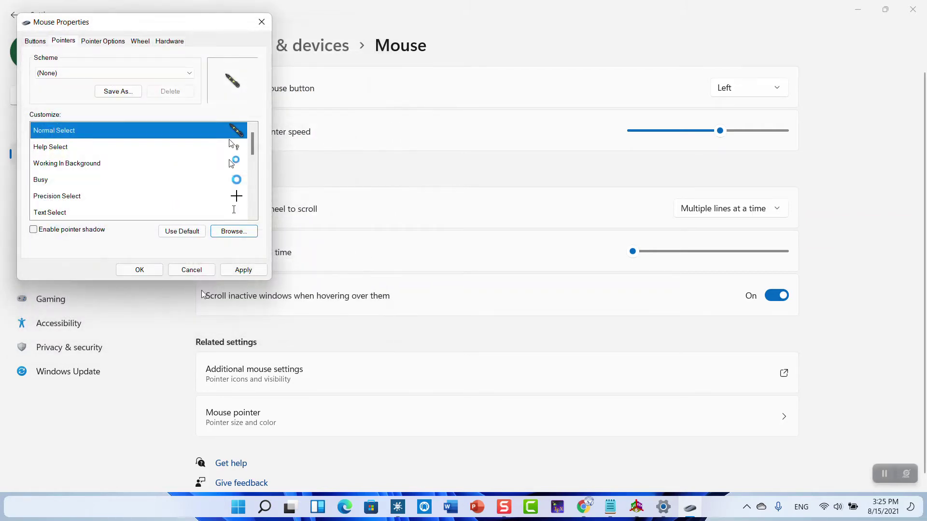
click(152, 271)
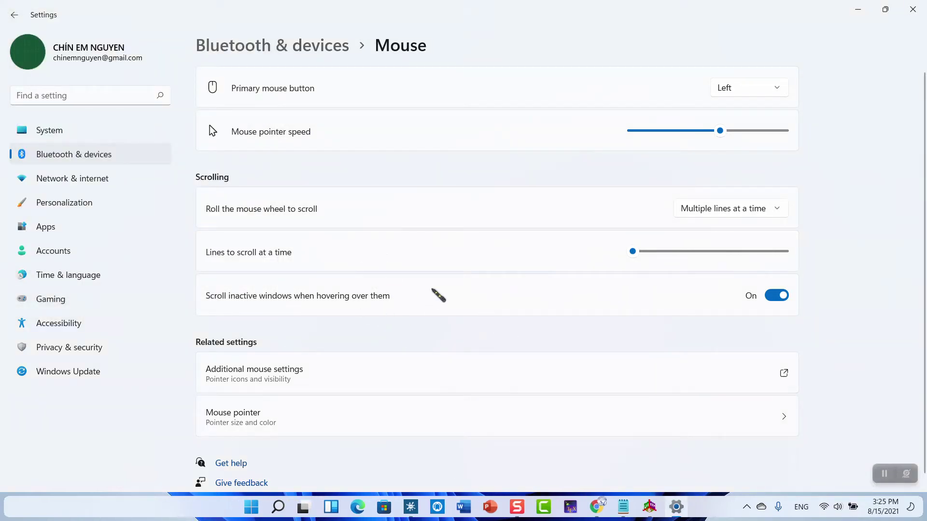
- Switch to Scrble Ink and handwrite "Đa tình tự cổ không như hận!" in white pen across the upper part of blank page 3
click(412, 507)
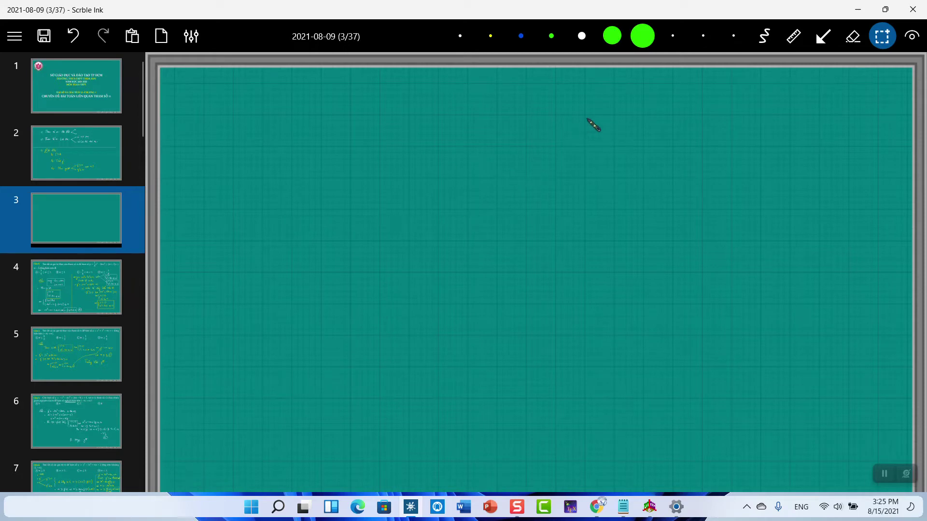
click(765, 48)
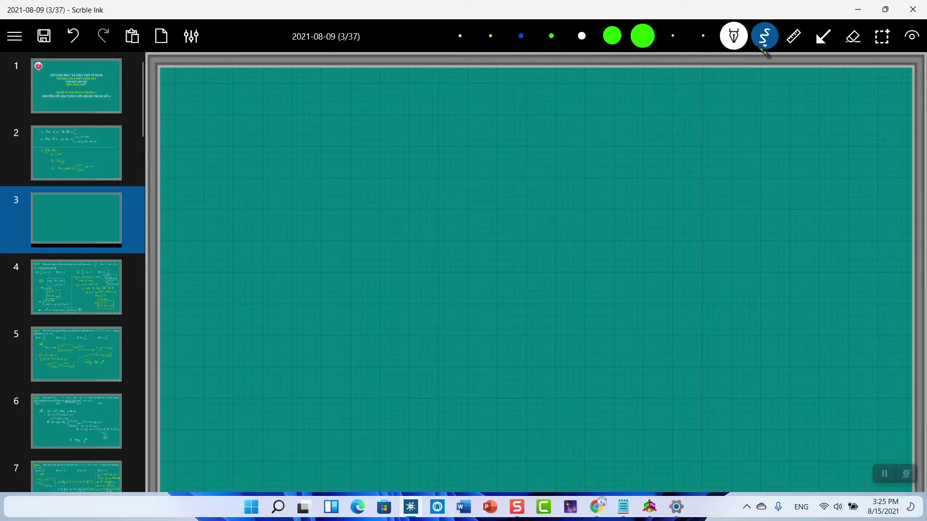
click(734, 45)
click(682, 140)
mouse_move(338, 121)
mouse_down()
mouse_move(331, 149)
mouse_move(338, 140)
mouse_move(364, 149)
mouse_move(401, 132)
mouse_move(413, 151)
mouse_move(419, 134)
mouse_move(421, 148)
mouse_move(463, 150)
mouse_move(454, 155)
mouse_move(500, 133)
mouse_move(542, 151)
mouse_move(562, 144)
mouse_move(557, 159)
mouse_move(561, 129)
mouse_move(587, 149)
mouse_move(641, 128)
mouse_move(650, 149)
mouse_move(652, 129)
mouse_move(662, 142)
mouse_up()
click(663, 151)
click(648, 152)
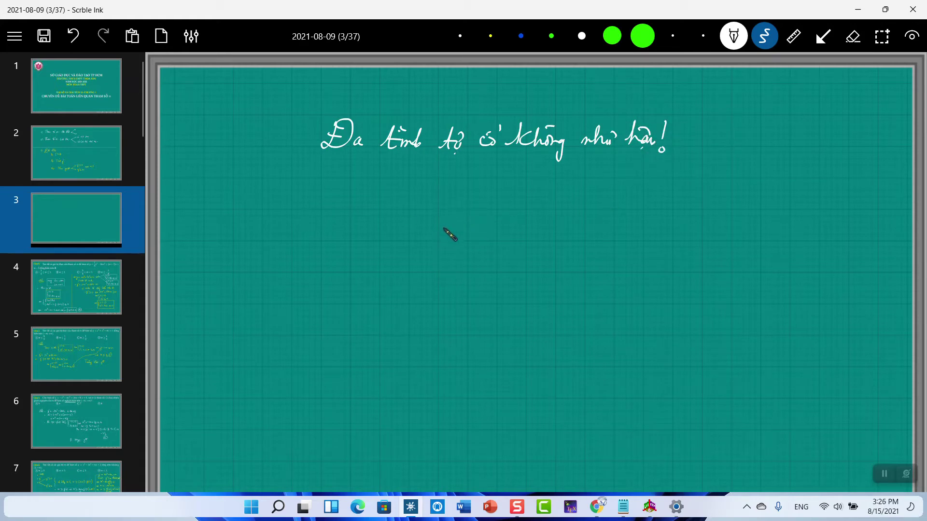
- Return to the Mouse settings, reopen the pointer customization, and browse to the desktop's Con chuot folder for a different Normal Select pointer
click(676, 507)
click(285, 376)
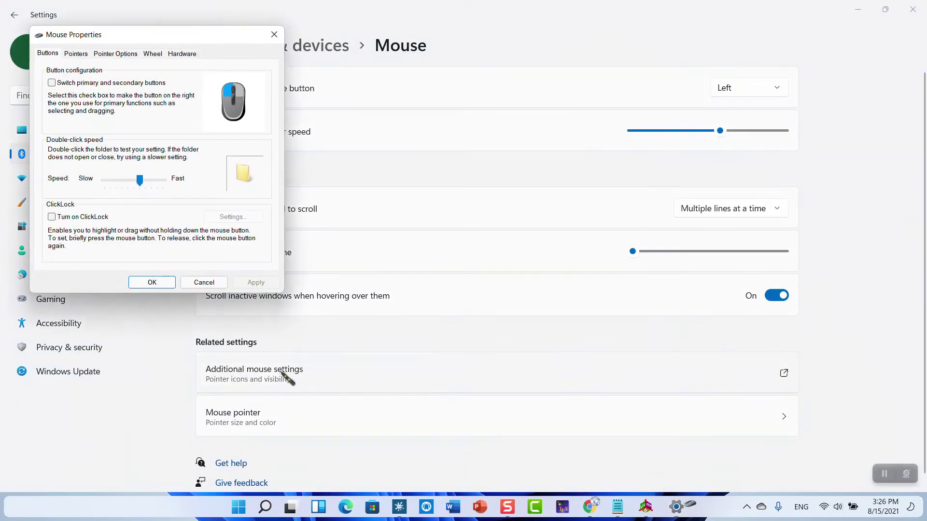
click(79, 54)
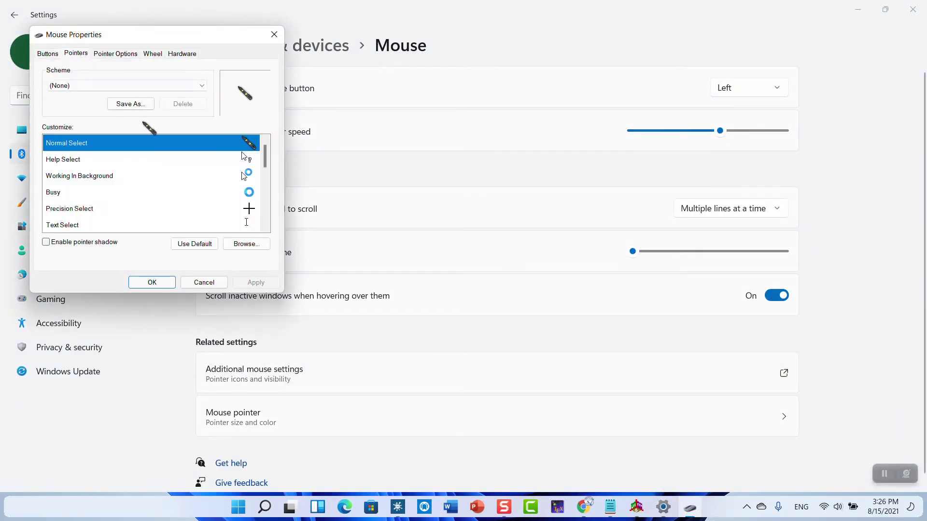
click(244, 244)
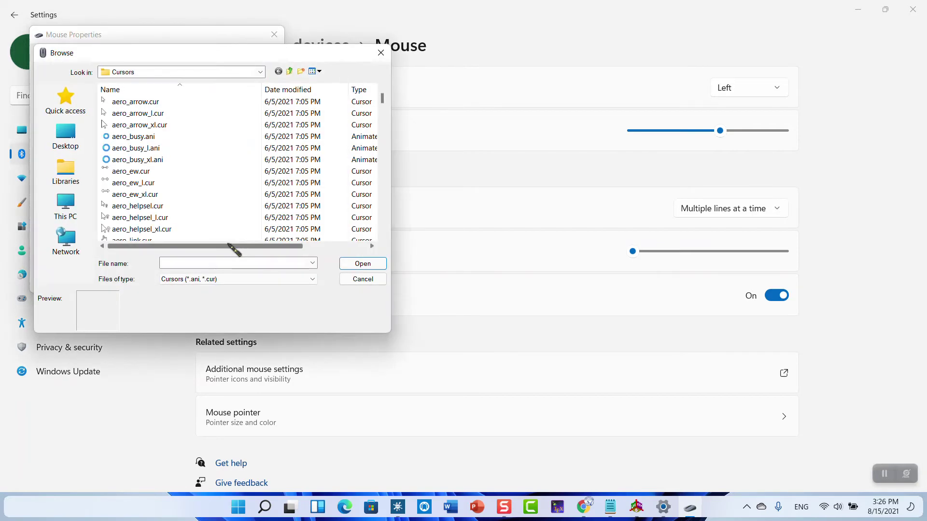
click(78, 142)
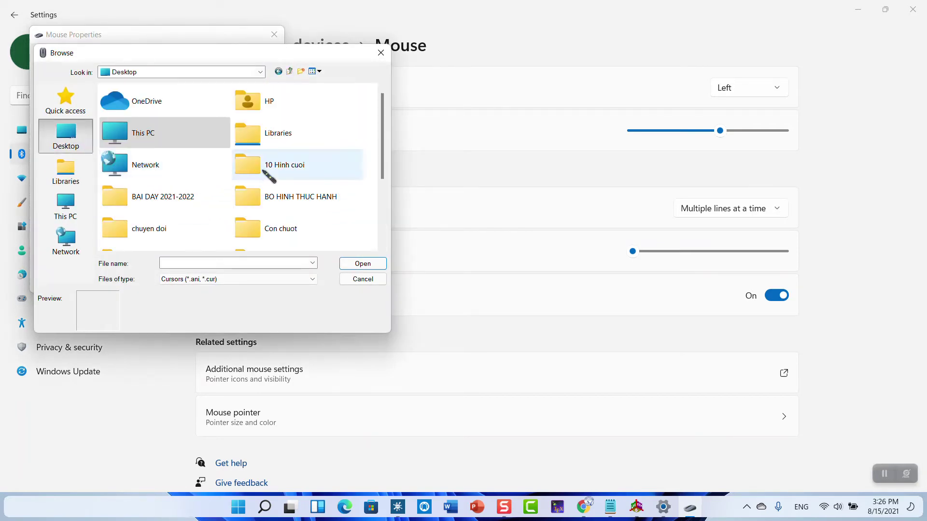
click(280, 228)
click(278, 228)
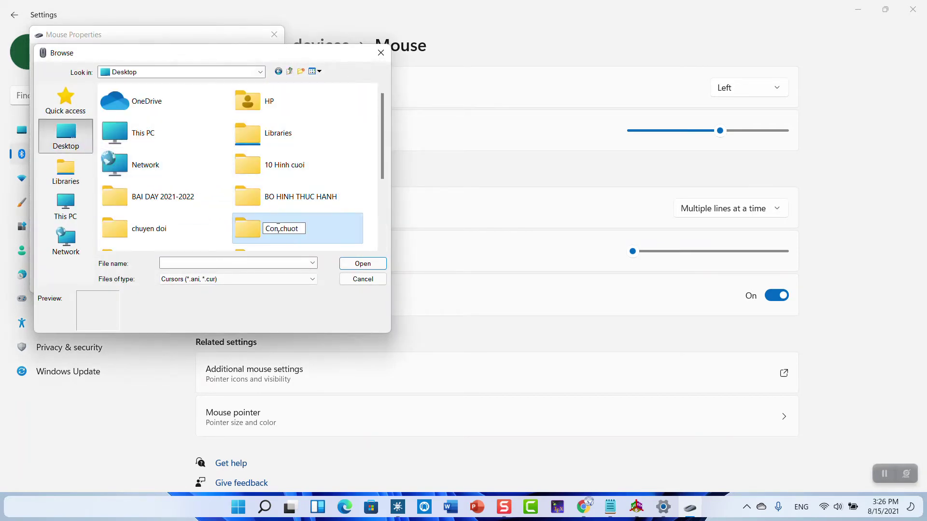
click(250, 232)
double_click(250, 232)
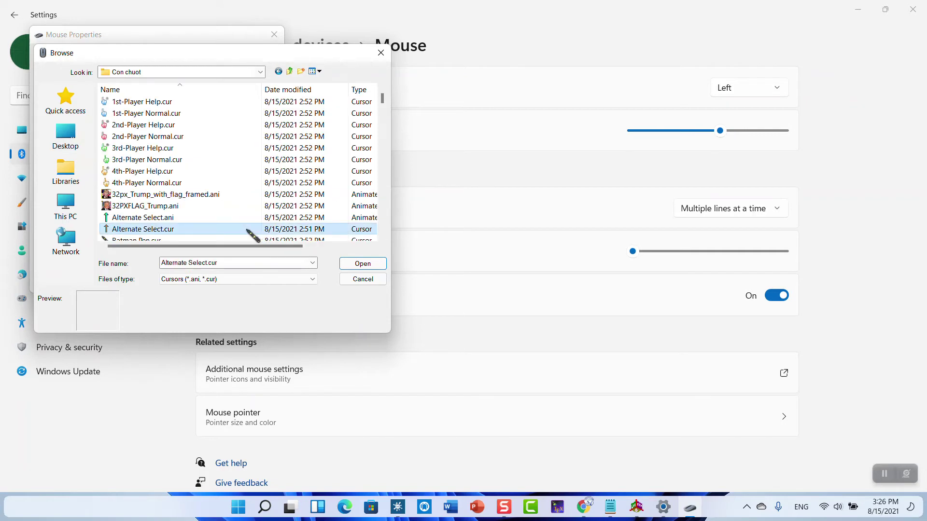
- Set Fatepen.ani as the Normal Select pointer and accept the Mouse Properties changes
drag(382, 99, 381, 127)
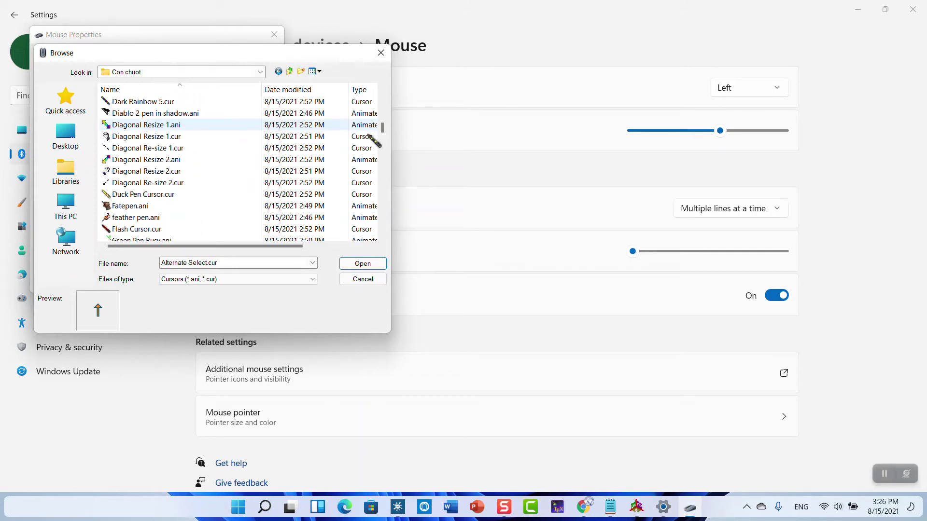
click(161, 208)
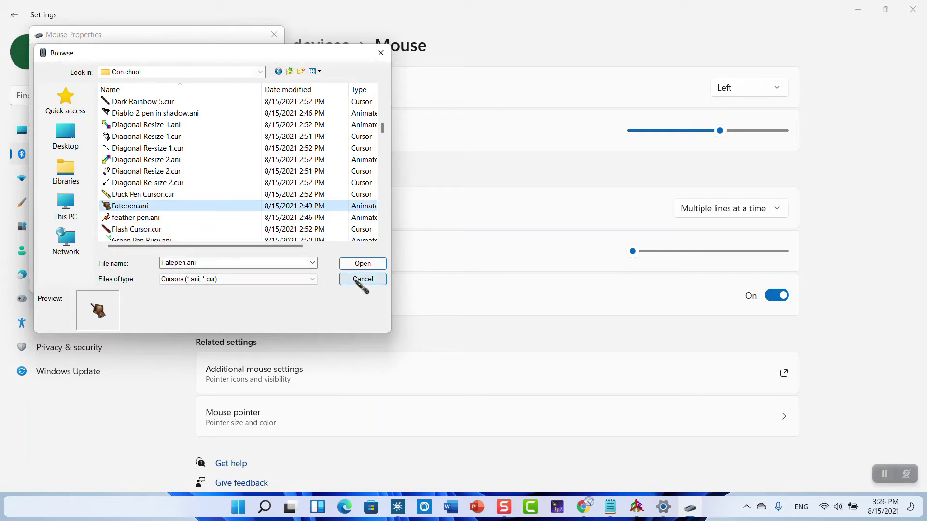
click(362, 263)
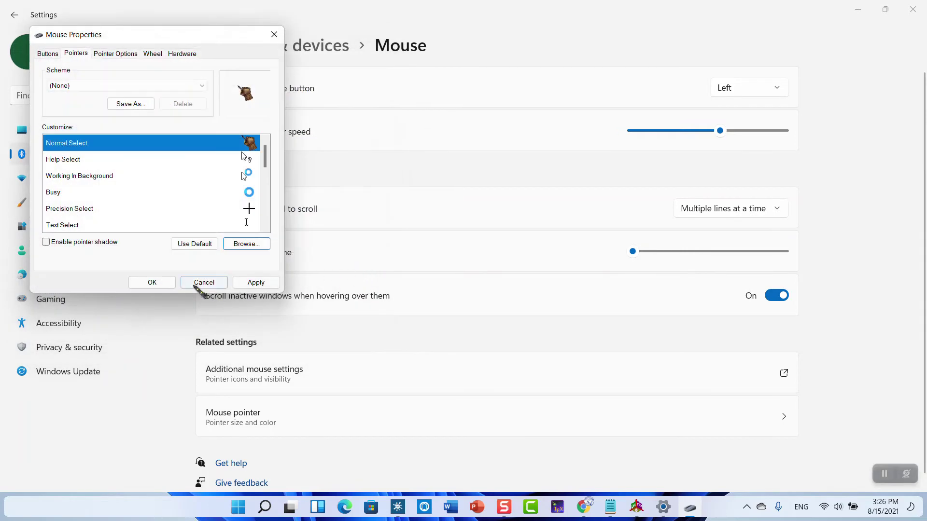
click(175, 283)
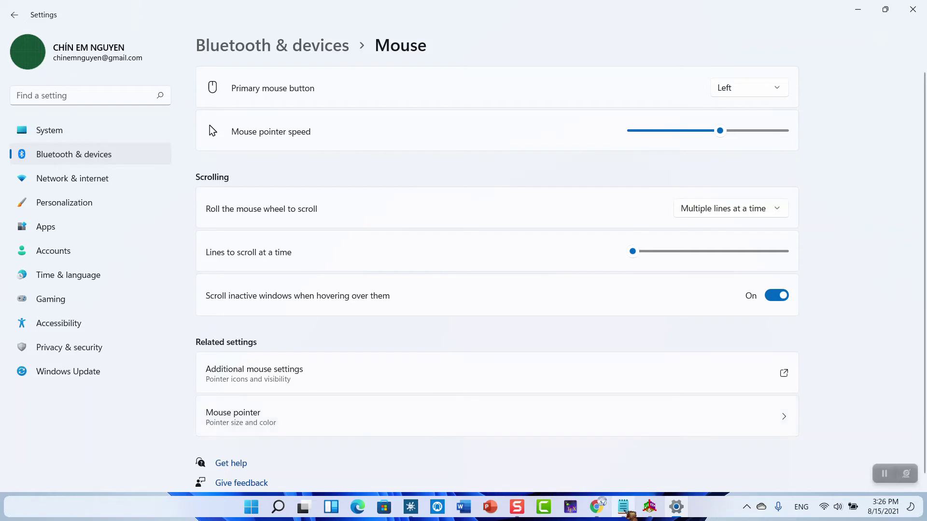
- Switch to Scrble Ink, change the pen color to yellow, and handwrite a line beginning "Hôm qua em" below the white text
mouse_move(411, 507)
click(399, 485)
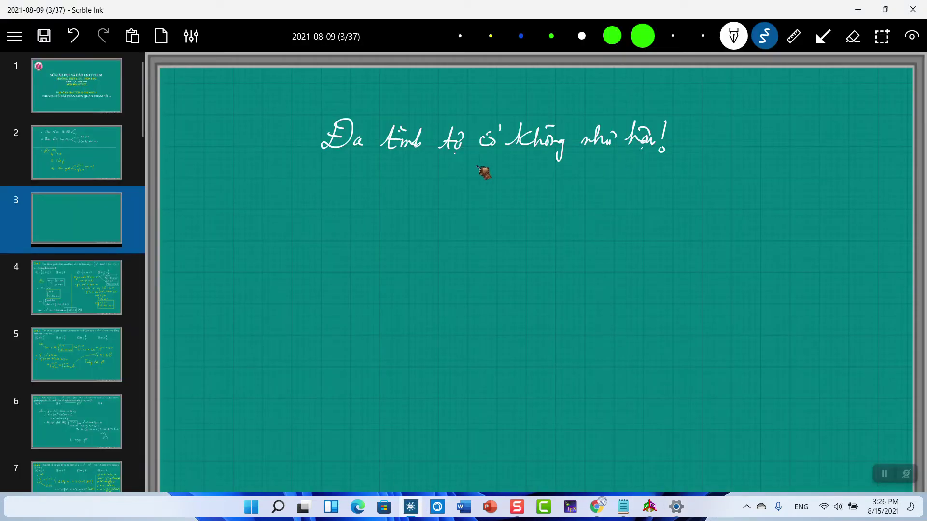
click(733, 38)
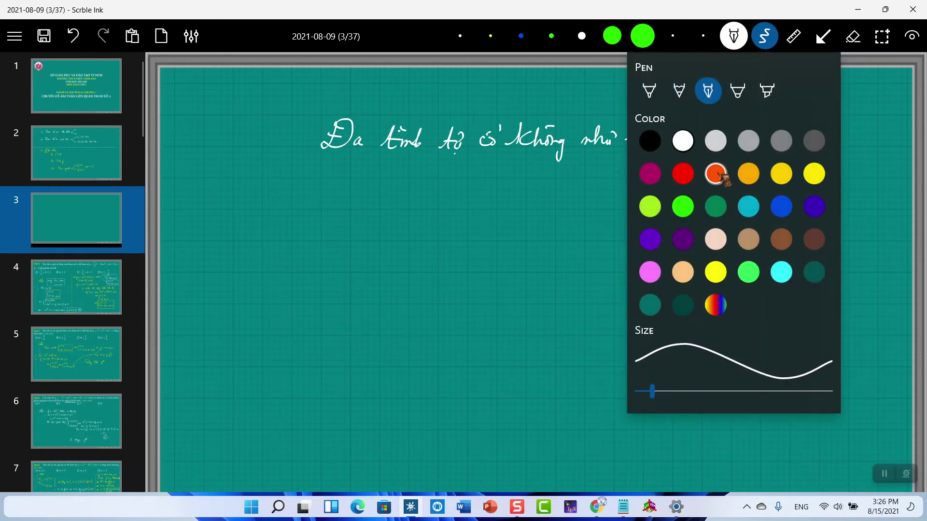
click(715, 272)
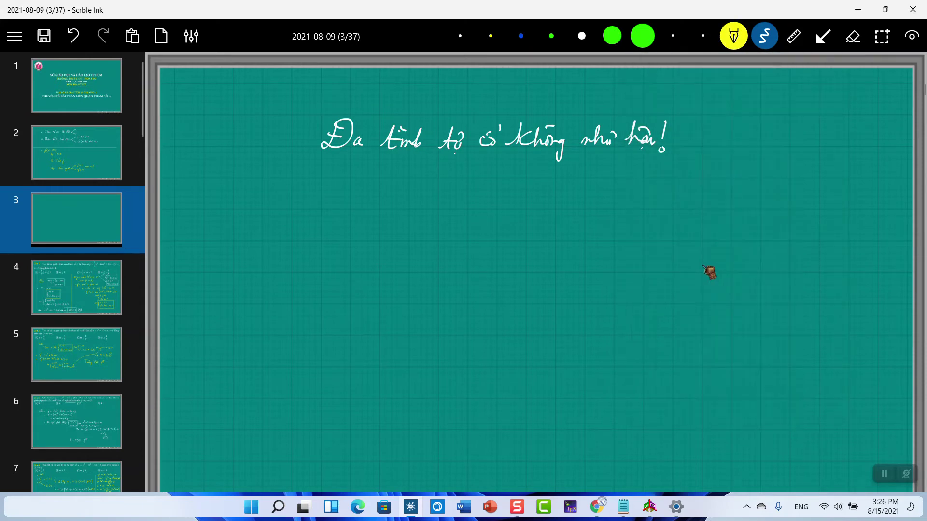
mouse_move(328, 197)
mouse_down()
mouse_move(375, 220)
mouse_move(408, 205)
mouse_move(486, 209)
mouse_move(493, 194)
mouse_move(528, 211)
mouse_move(558, 213)
mouse_move(549, 196)
mouse_move(565, 208)
mouse_up()
click(565, 216)
- Handwrite "Mẹ:" followed by the equation x + y = 1 in yellow below the "Hôm qua em" line
drag(324, 236, 352, 236)
click(344, 246)
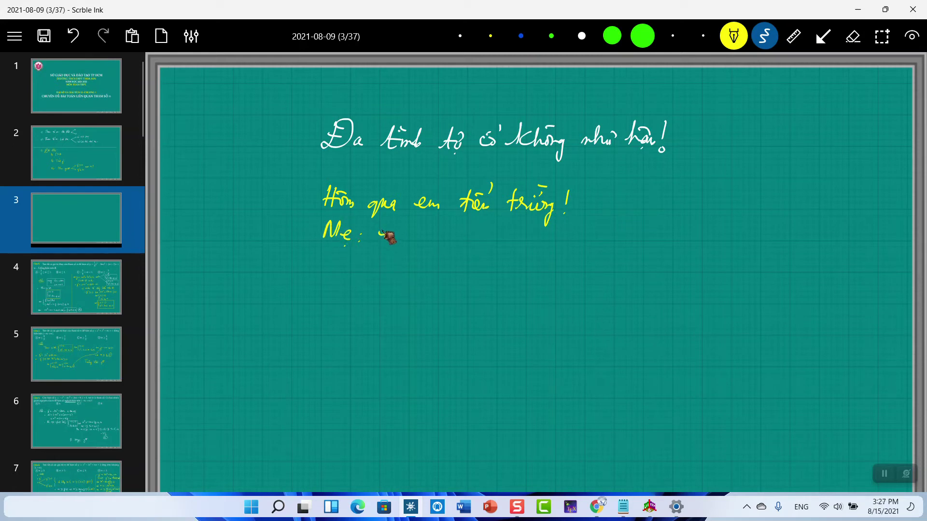
drag(395, 237, 405, 237)
mouse_move(400, 232)
mouse_down()
mouse_move(399, 242)
mouse_move(411, 238)
mouse_up()
mouse_move(416, 232)
mouse_down()
mouse_move(422, 246)
mouse_move(409, 255)
mouse_up()
drag(421, 235, 432, 233)
drag(422, 239, 451, 240)
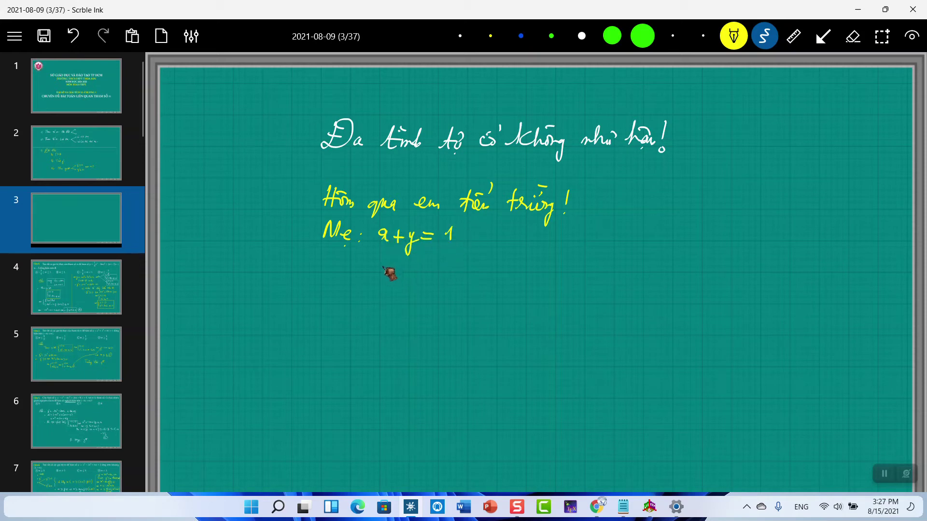
- Handwrite the second equation x − 3t = 5 below x + y = 1 and join both with a brace in front
drag(393, 269, 421, 274)
drag(415, 267, 436, 265)
mouse_move(427, 271)
mouse_down()
mouse_move(445, 273)
mouse_move(462, 260)
mouse_up()
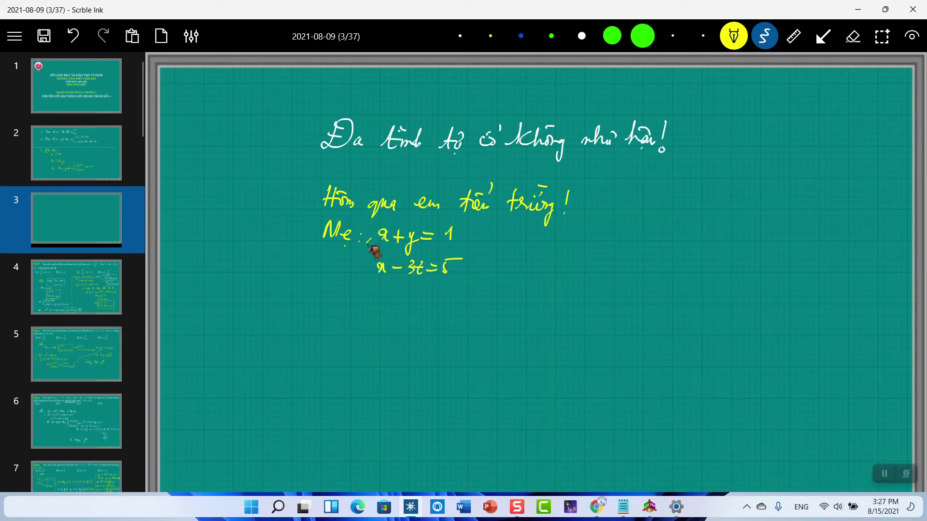
drag(369, 244, 371, 272)
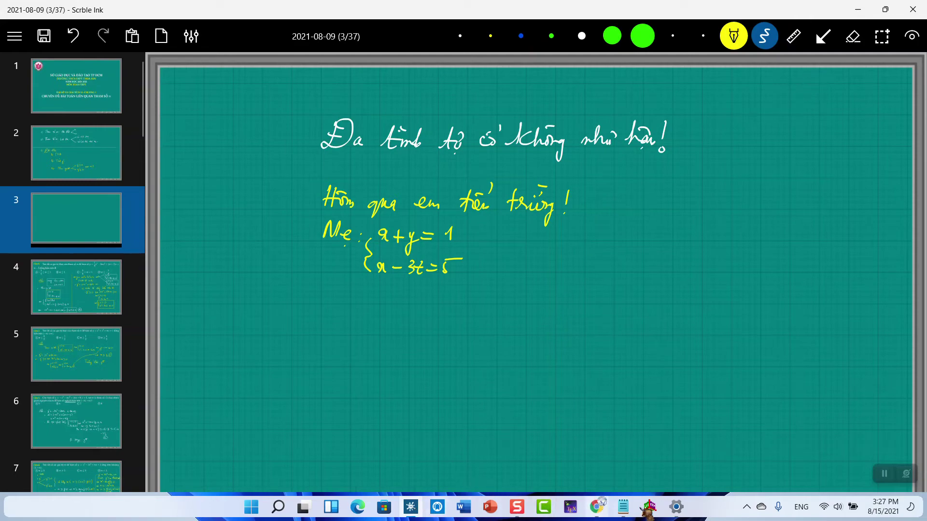
- Switch back to the Mouse settings and browse for another Normal Select pointer in the desktop's Con chuot folder
click(675, 507)
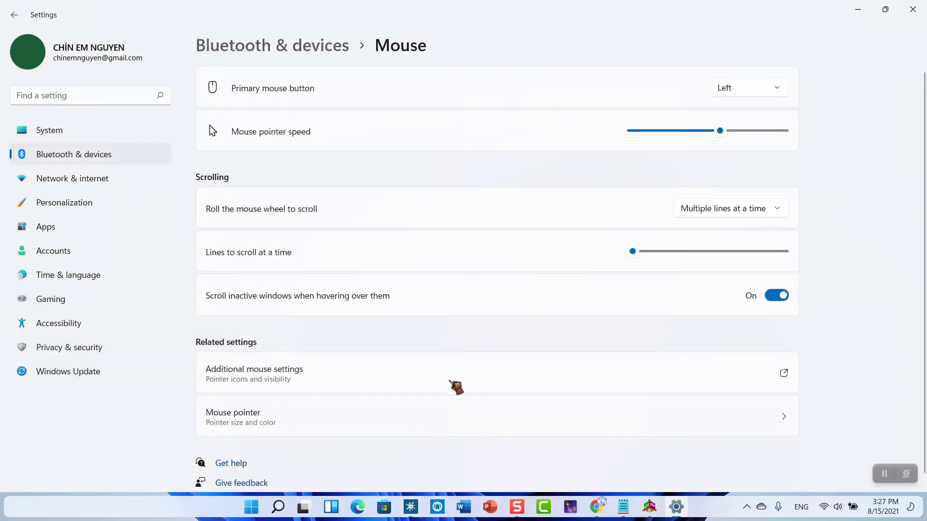
click(266, 373)
click(90, 66)
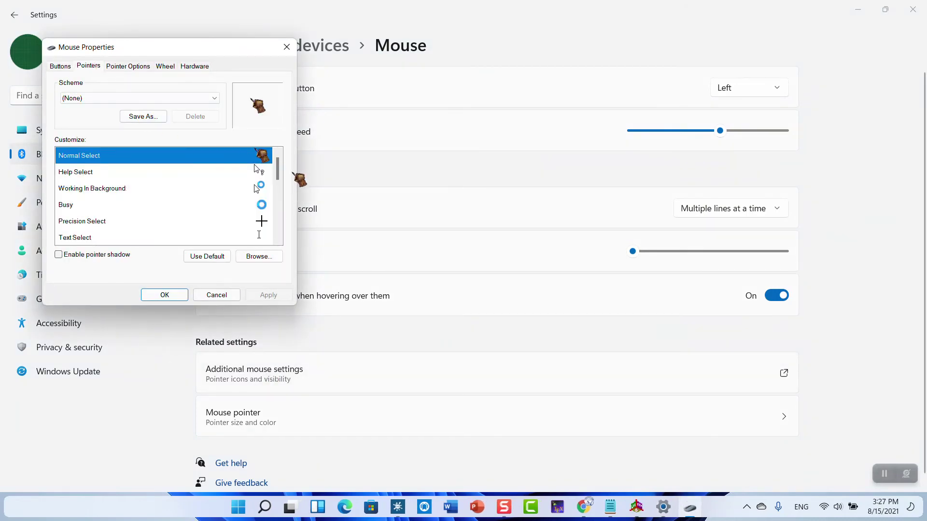
click(251, 257)
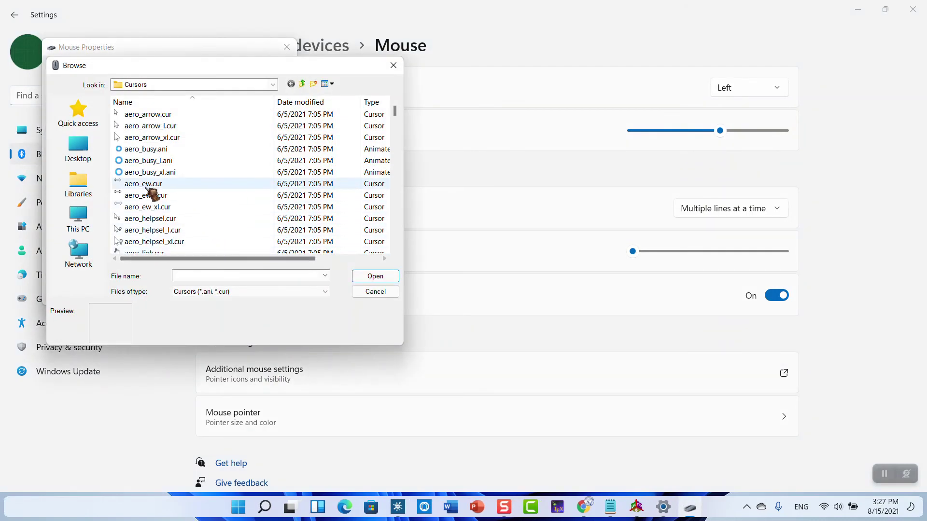
click(78, 155)
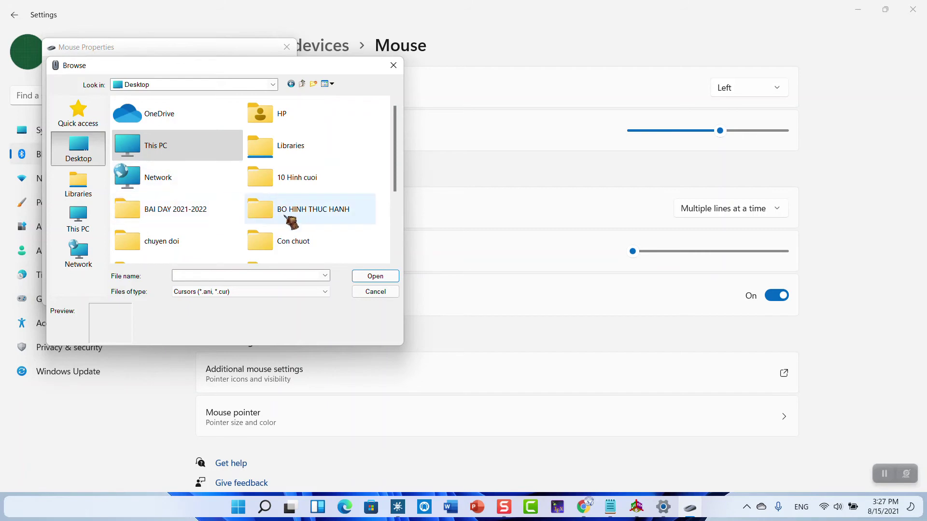
double_click(267, 243)
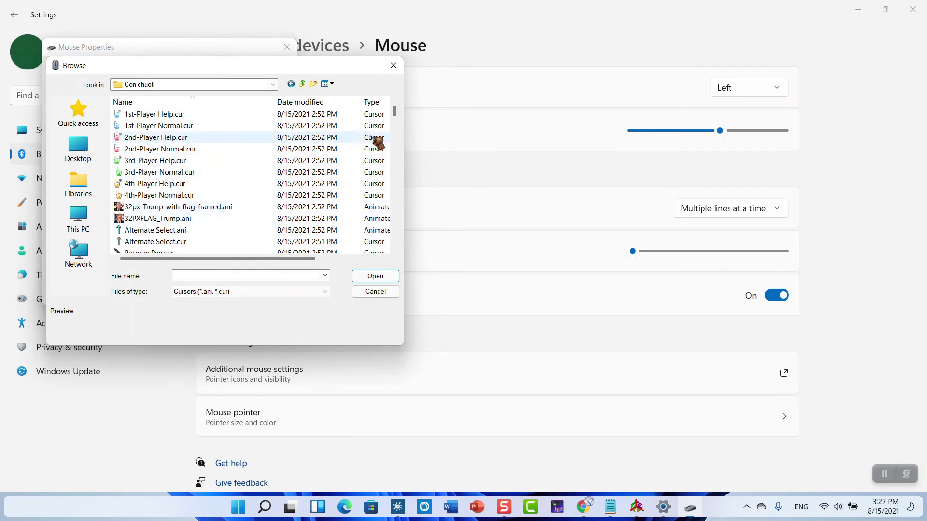
- Choose Dark Explorer Help select .ani as the Normal Select pointer and accept the mouse properties
drag(395, 112, 398, 130)
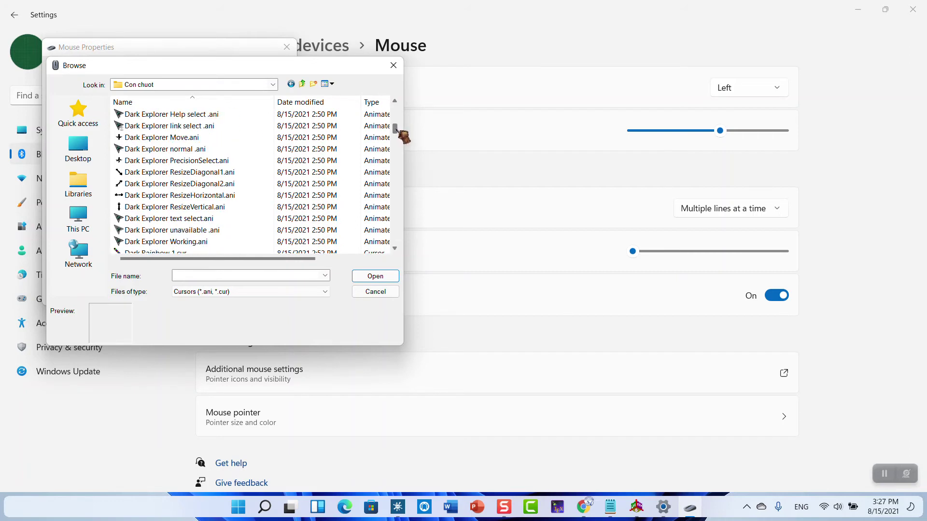
click(205, 117)
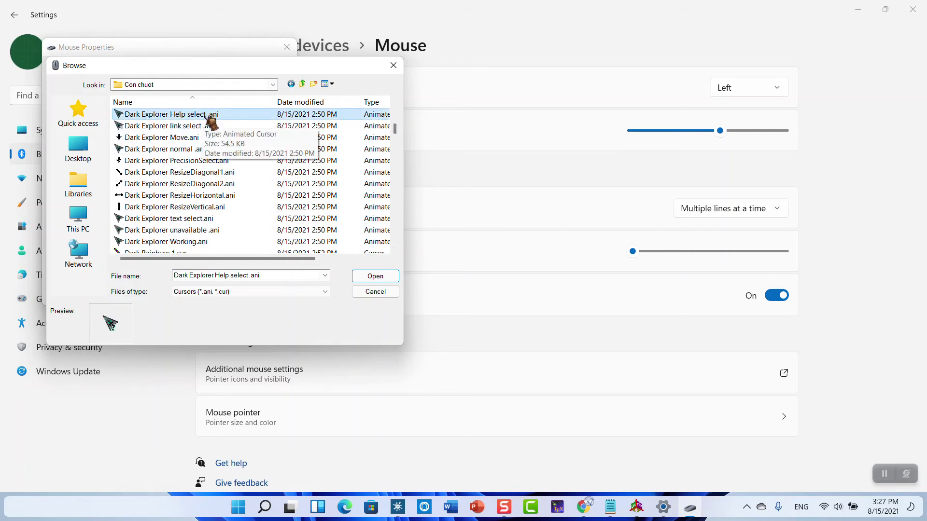
click(377, 291)
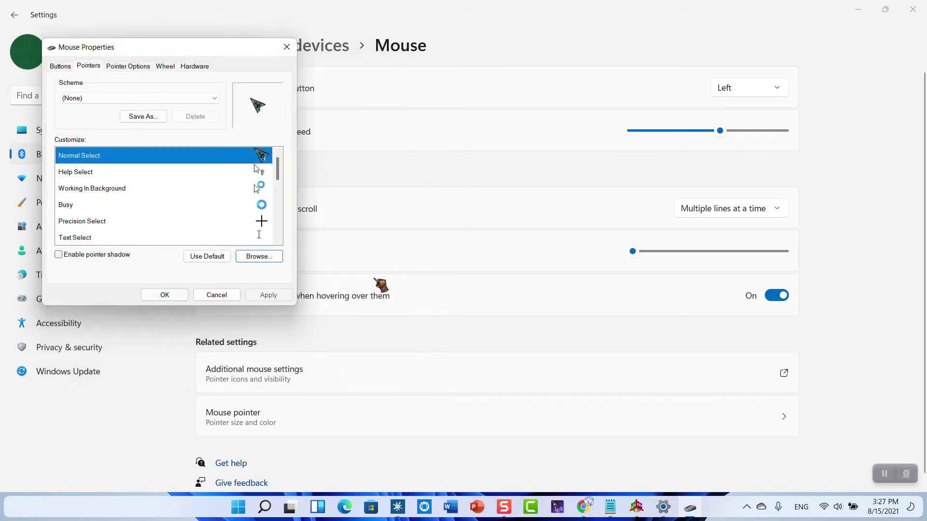
click(165, 296)
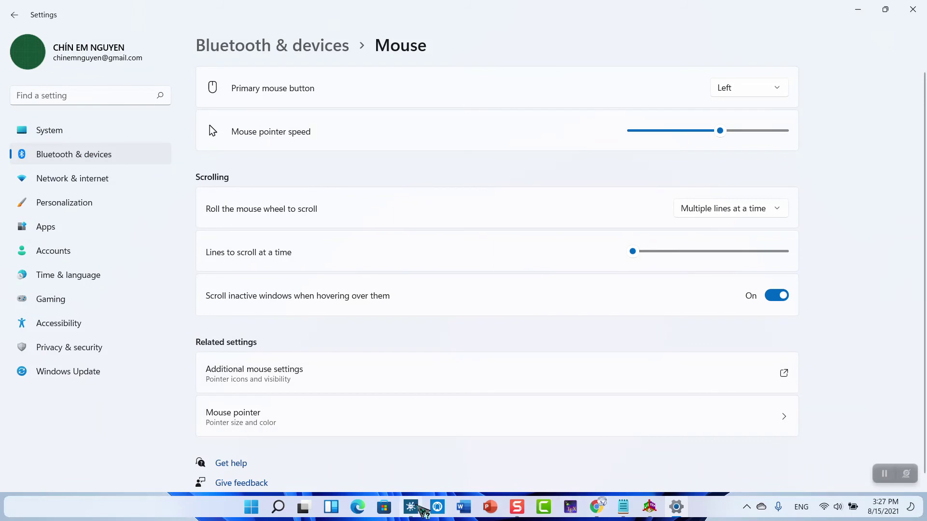
- Switch to Scrble Ink and change the pen color to white
click(412, 507)
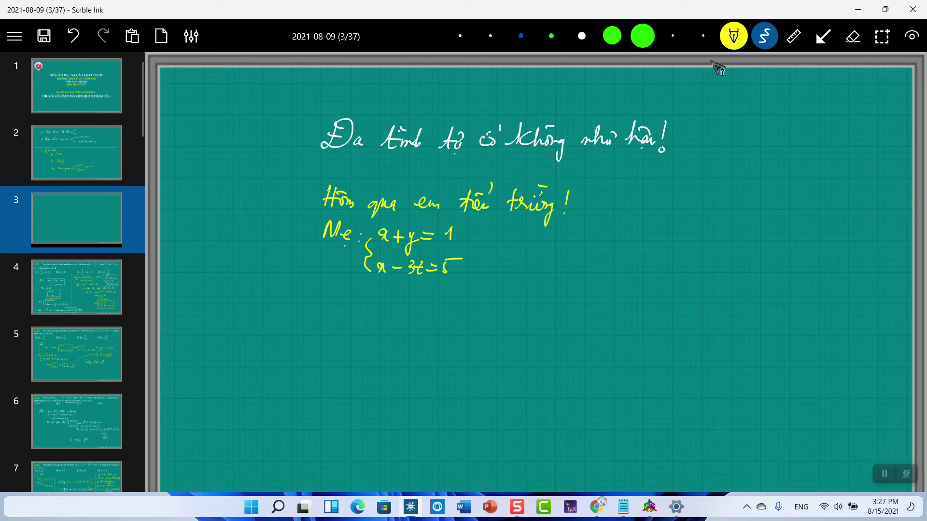
click(733, 36)
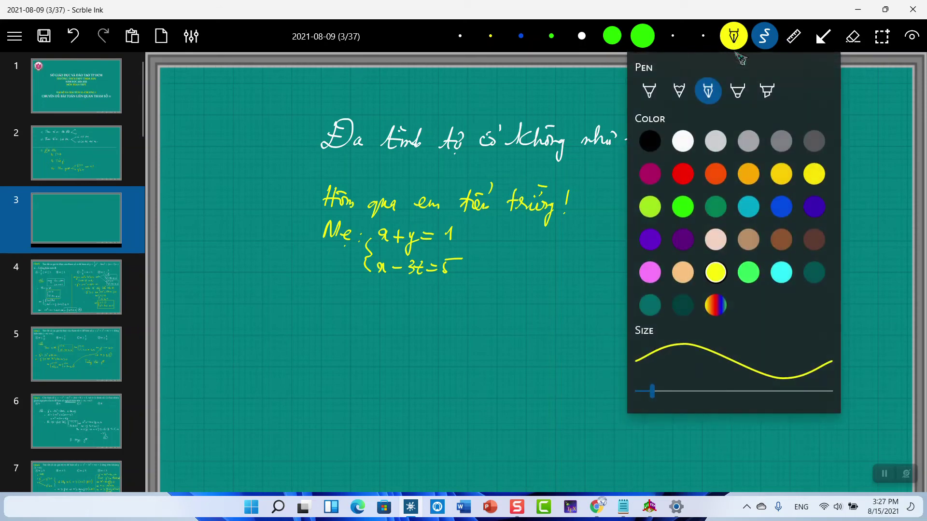
click(683, 142)
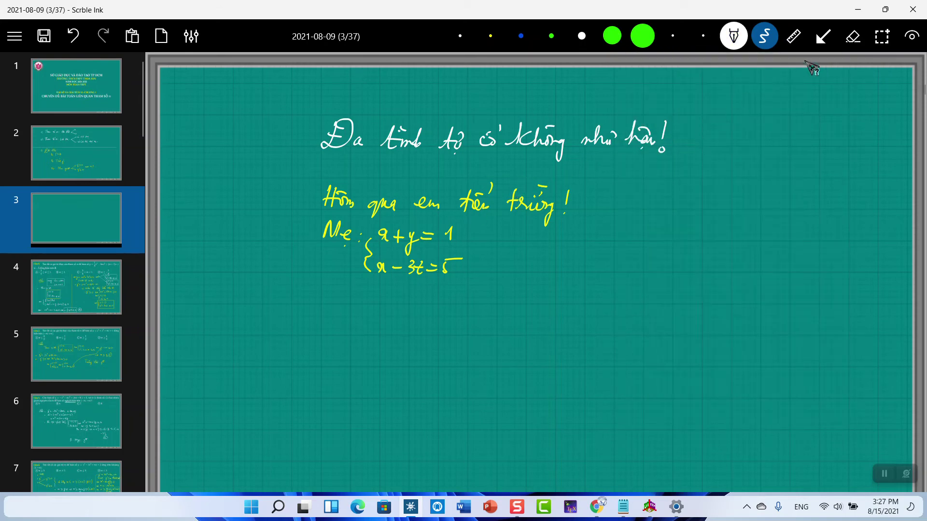
- Draw two connected solid straight lines for the front and right base edges of a pyramid beside the equations
click(823, 36)
click(823, 36)
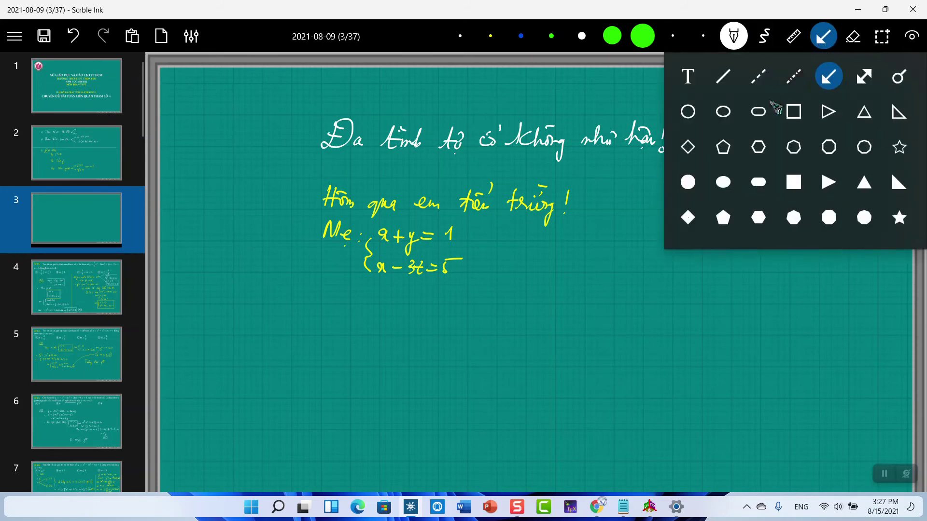
click(724, 77)
drag(584, 334, 791, 305)
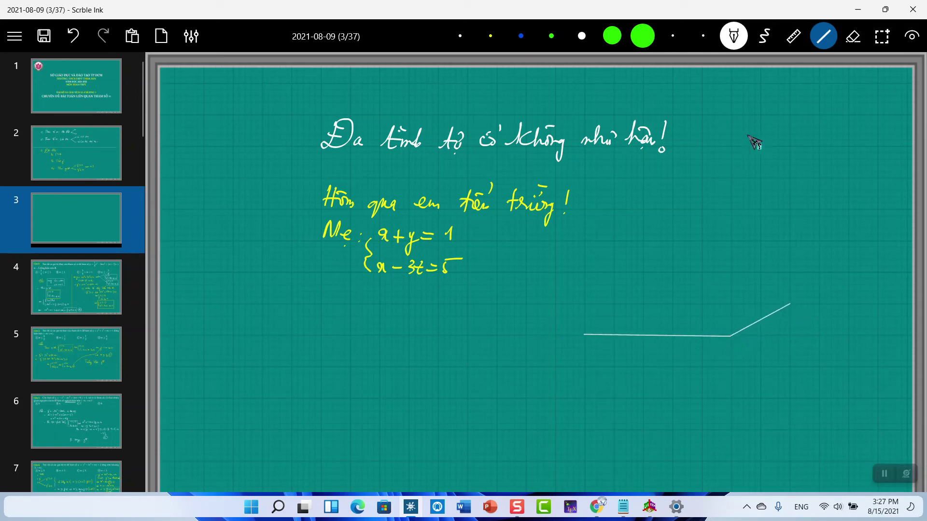
click(823, 36)
click(725, 78)
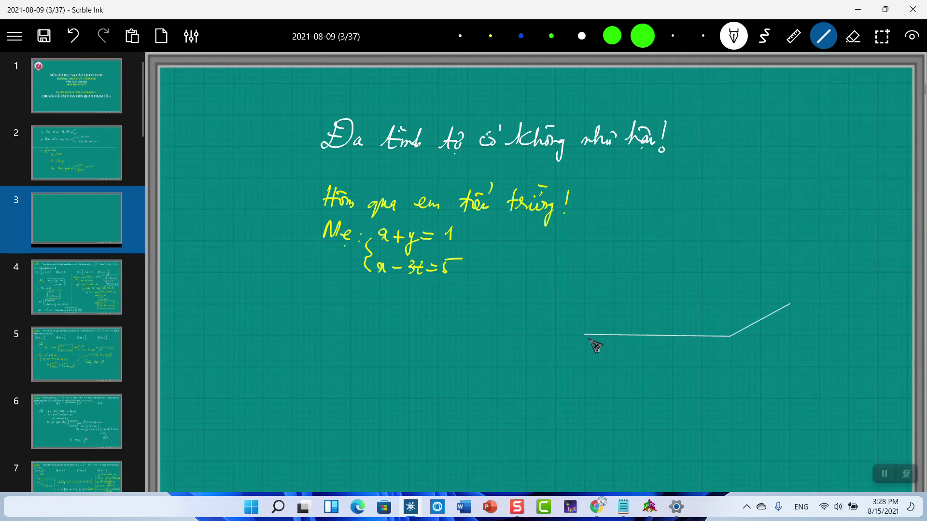
- Draw the pyramid's hidden edges as dashed lines: the left and back base edges and the vertical edge up to the apex
click(824, 37)
click(759, 77)
drag(627, 310, 716, 316)
drag(645, 302, 653, 194)
- Draw solid straight lines from the pyramid's apex to the three visible base corners
click(823, 37)
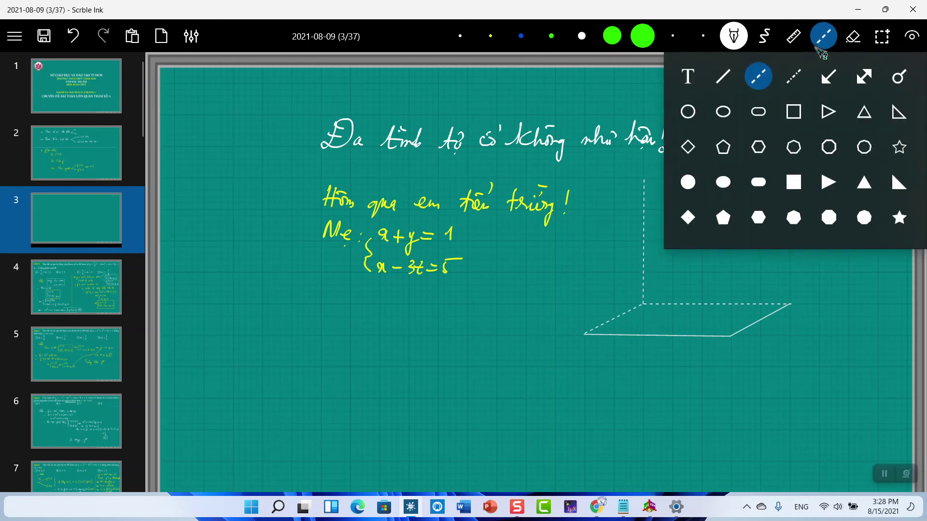
click(722, 74)
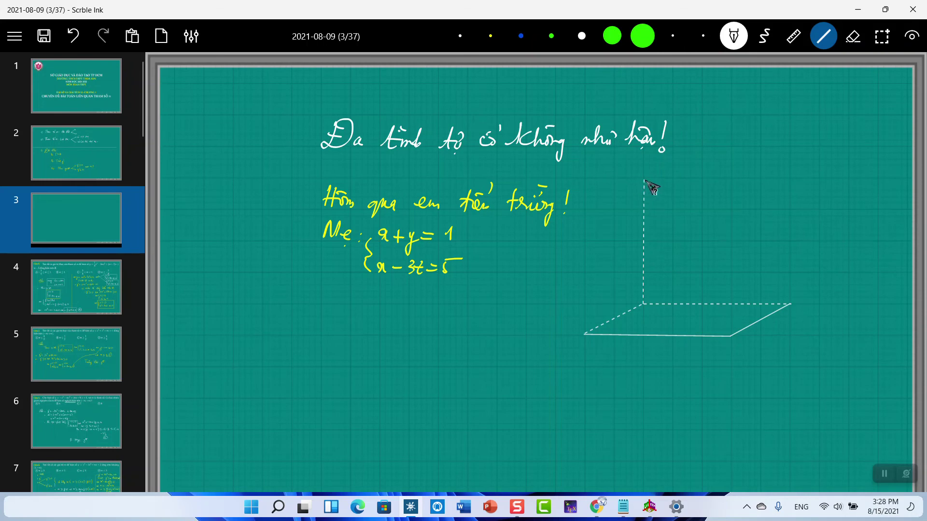
mouse_move(644, 181)
mouse_down()
mouse_move(616, 285)
mouse_move(584, 334)
mouse_up()
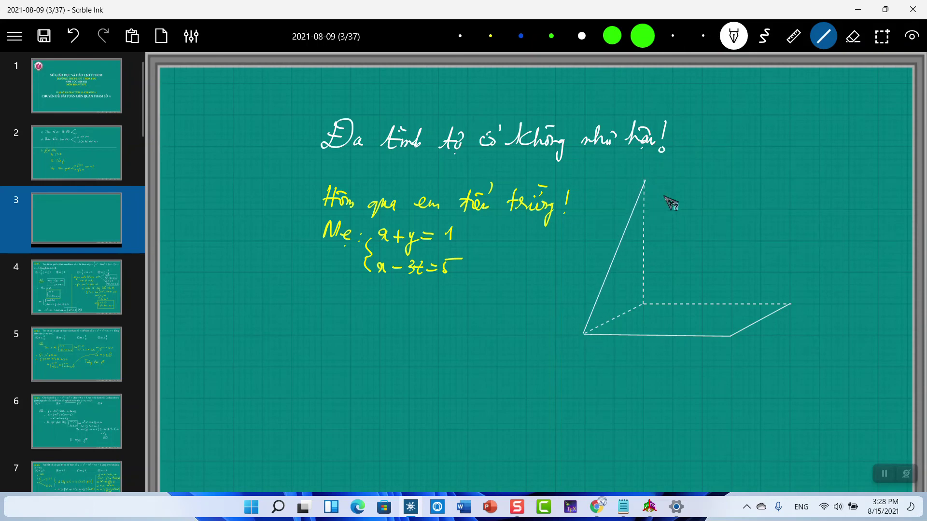
mouse_move(644, 180)
mouse_down()
mouse_move(726, 302)
mouse_move(729, 336)
mouse_up()
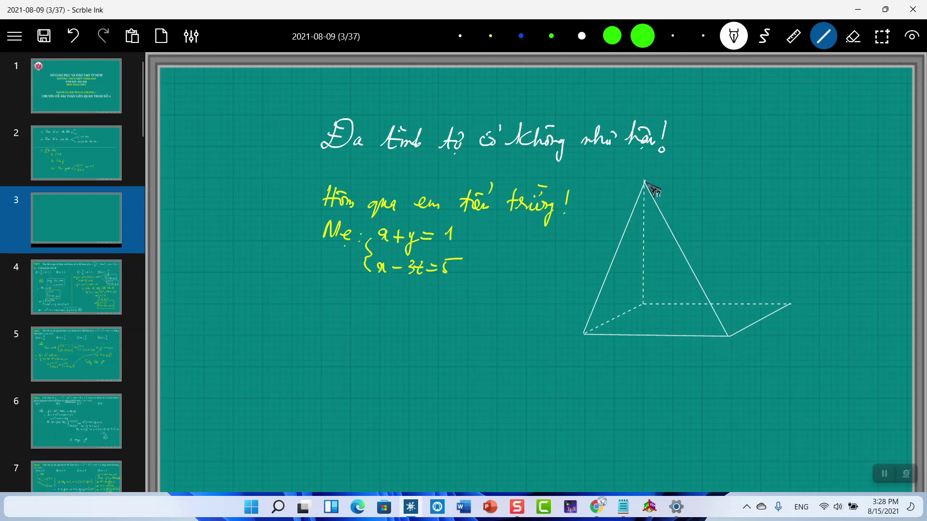
mouse_move(645, 181)
mouse_down()
mouse_move(794, 301)
mouse_move(786, 305)
mouse_up()
- Mark the pyramid's vertices and handwrite the labels S at the apex and A, B, C, D at the base corners
click(764, 36)
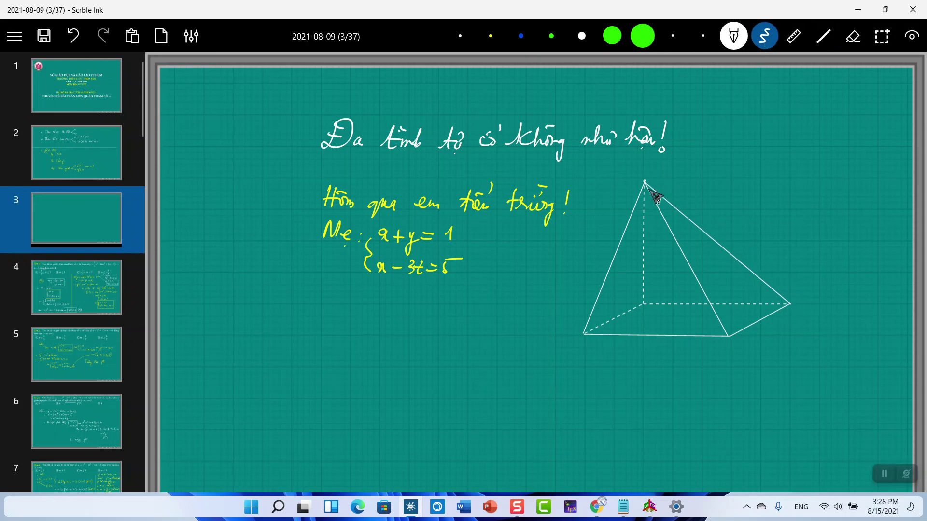
drag(659, 175, 655, 182)
drag(564, 339, 566, 350)
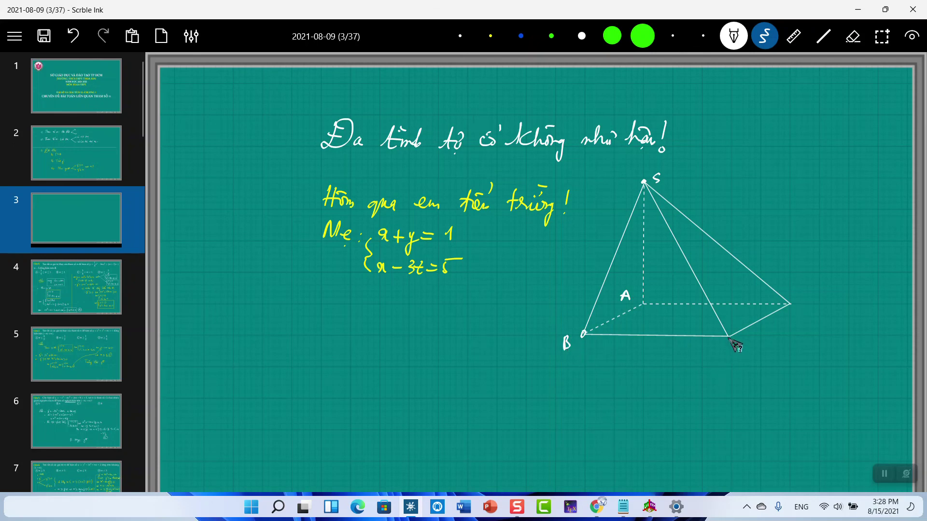
drag(729, 343, 727, 350)
mouse_move(793, 306)
mouse_down()
mouse_move(803, 314)
mouse_move(795, 316)
mouse_up()
- Handwrite "Cám ơn: Thầy Cô!" in white below the equations and switch the whiteboard to full screen
mouse_move(316, 314)
mouse_down()
mouse_move(315, 336)
mouse_move(343, 337)
mouse_move(333, 319)
mouse_up()
mouse_move(359, 327)
mouse_down()
mouse_move(416, 327)
mouse_move(439, 338)
mouse_move(432, 314)
mouse_move(497, 338)
mouse_up()
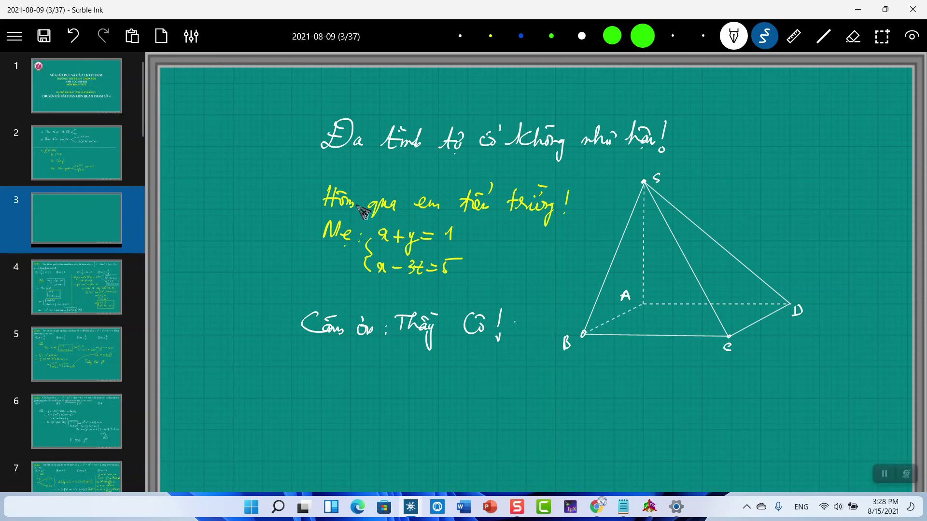
key(F11)
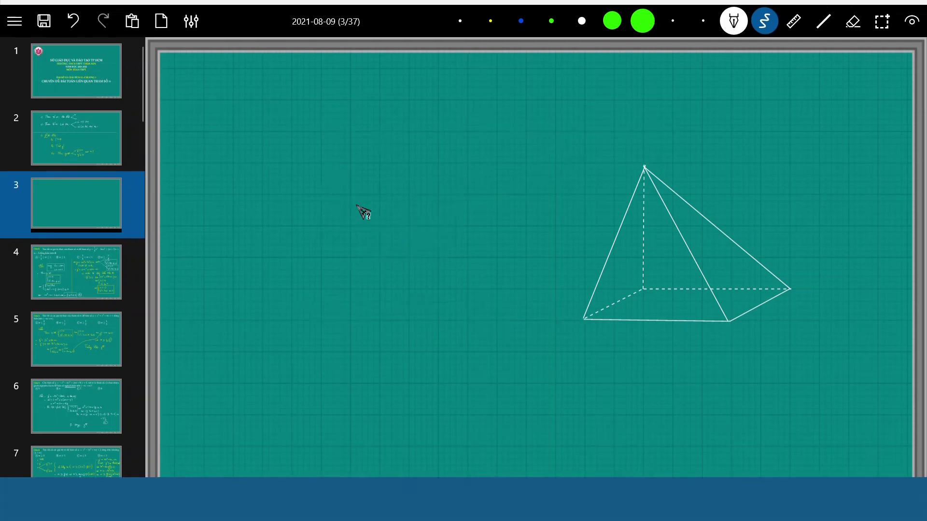